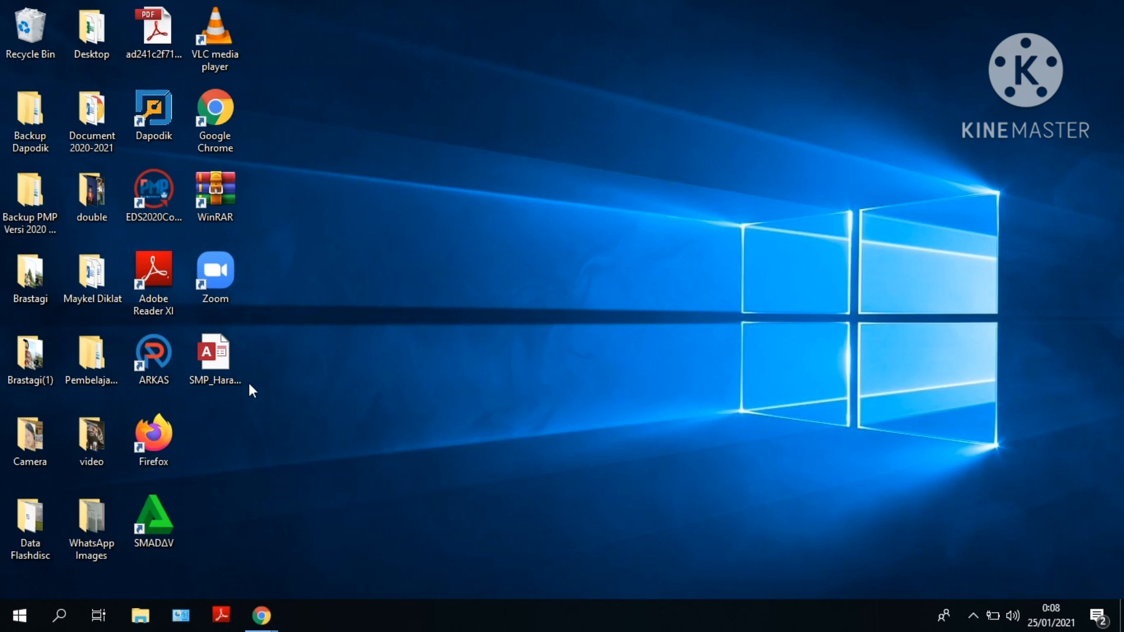
Step: Open the SMP_Harapan_Mandiri database from the desktop, dismiss the Office activation wizard and enable the blocked content
{"action": "left_click", "coordinate": [215, 373]}
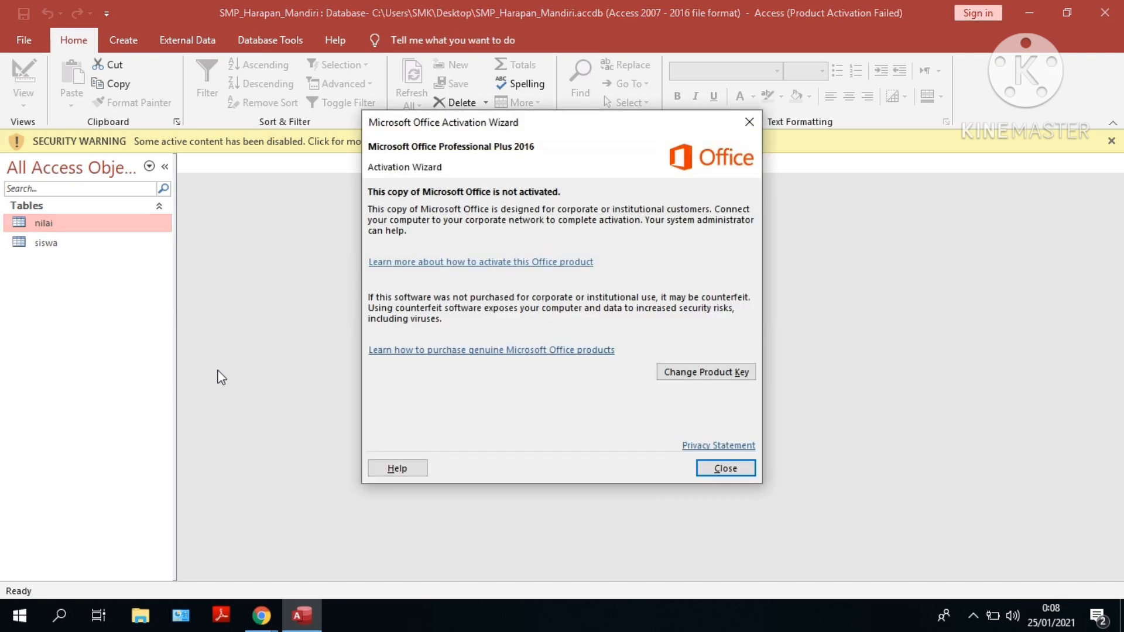
{"action": "left_click", "coordinate": [714, 465]}
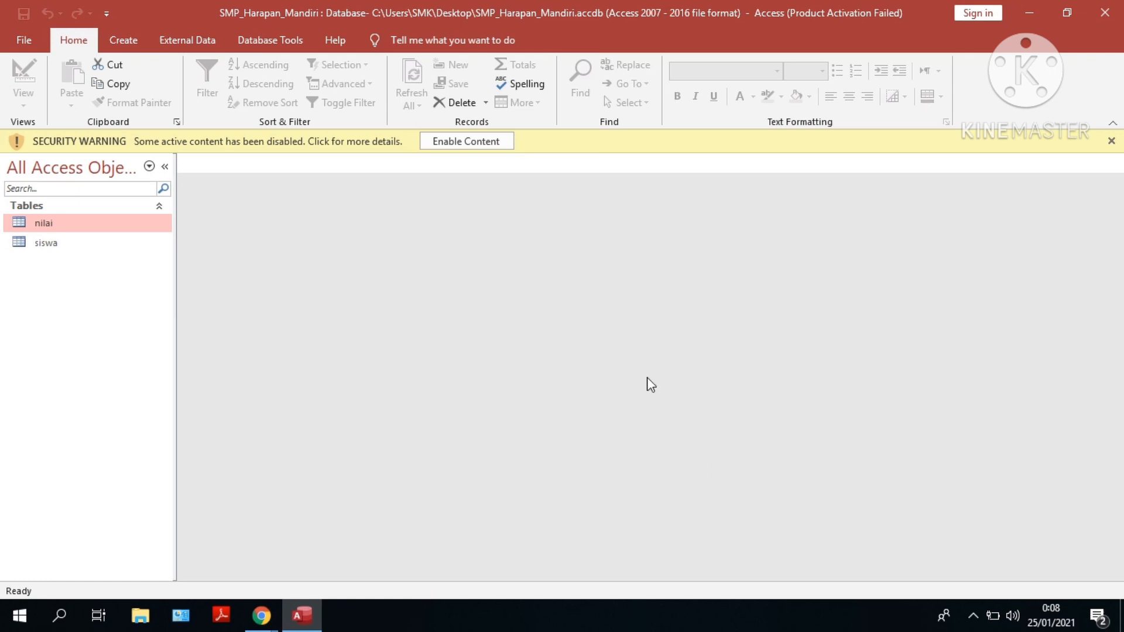
{"action": "left_click", "coordinate": [469, 144]}
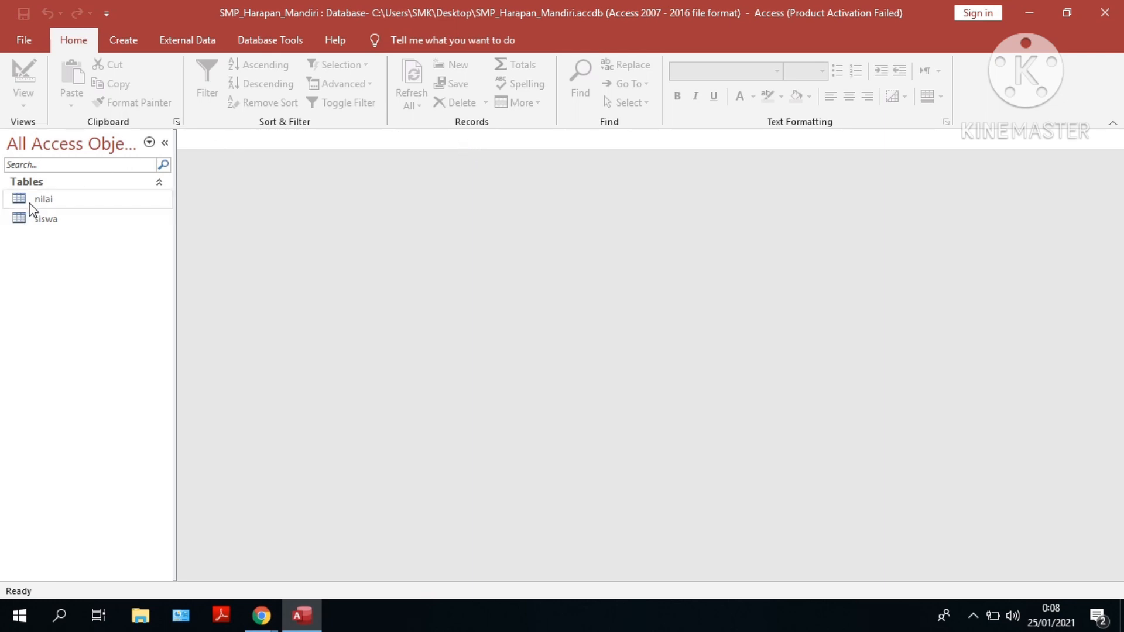
Step: Create a new query in design mode without adding any tables and switch it to SQL View
{"action": "left_click", "coordinate": [124, 41]}
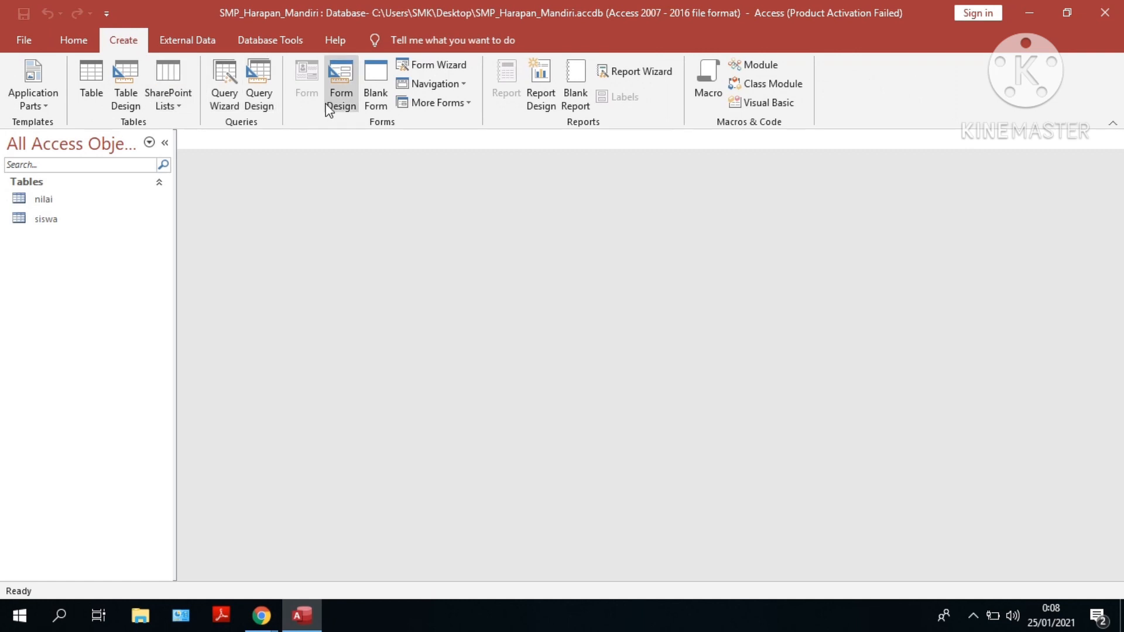
{"action": "left_click", "coordinate": [255, 107]}
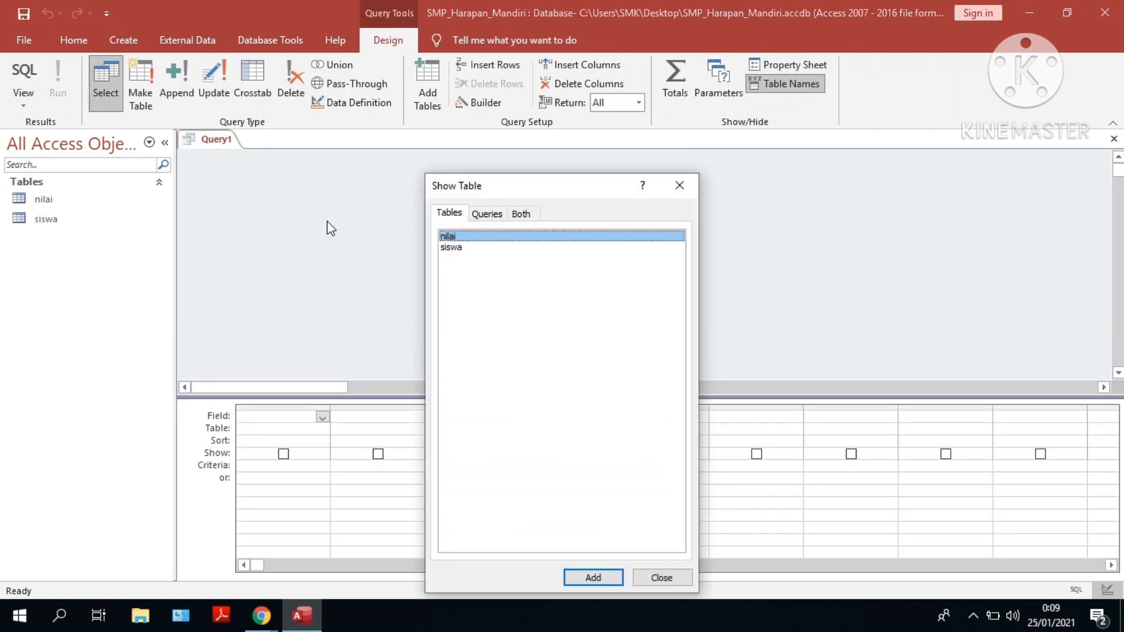
{"action": "left_click", "coordinate": [687, 187]}
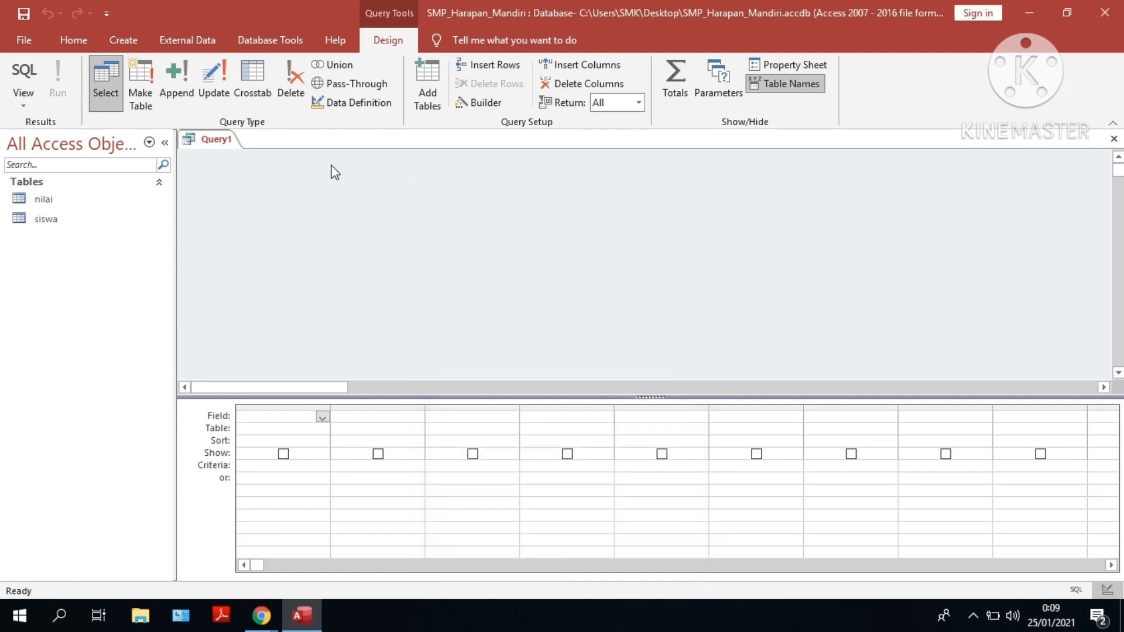
{"action": "left_click", "coordinate": [22, 101]}
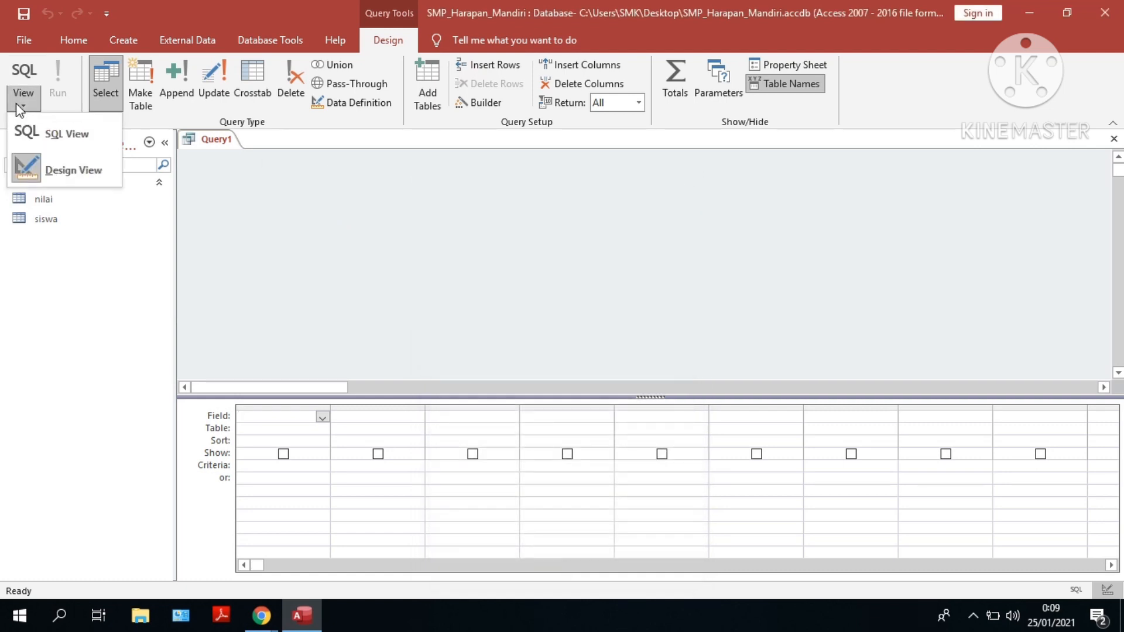
{"action": "left_click", "coordinate": [36, 134]}
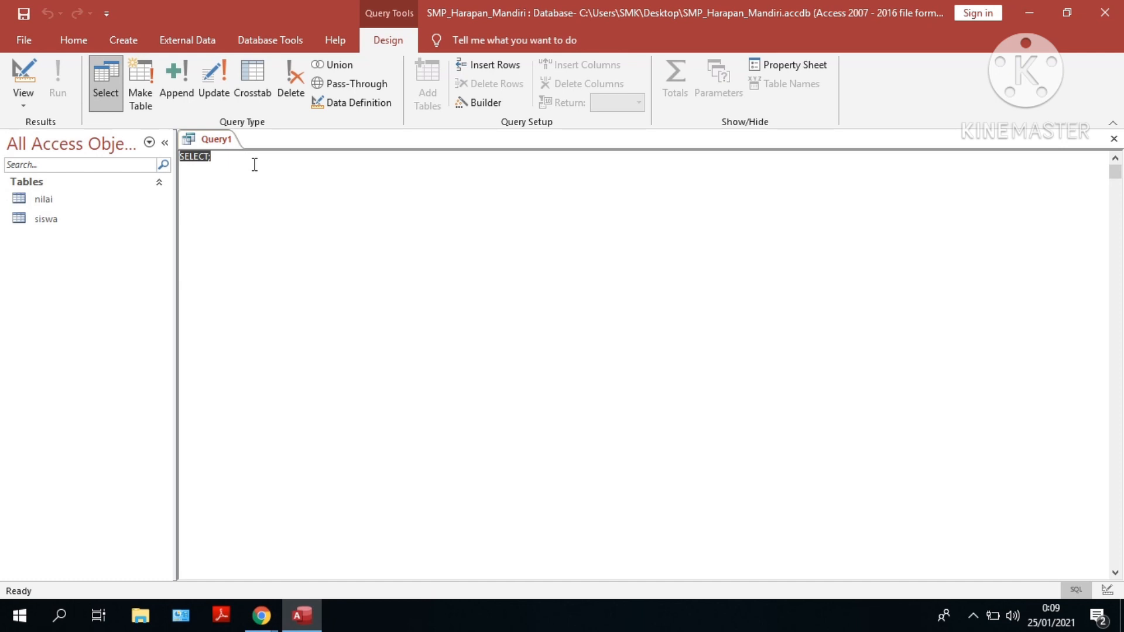
Step: Write the SQL statement "select * from nilai" in the query and run it
{"action": "type", "text": "sel"}
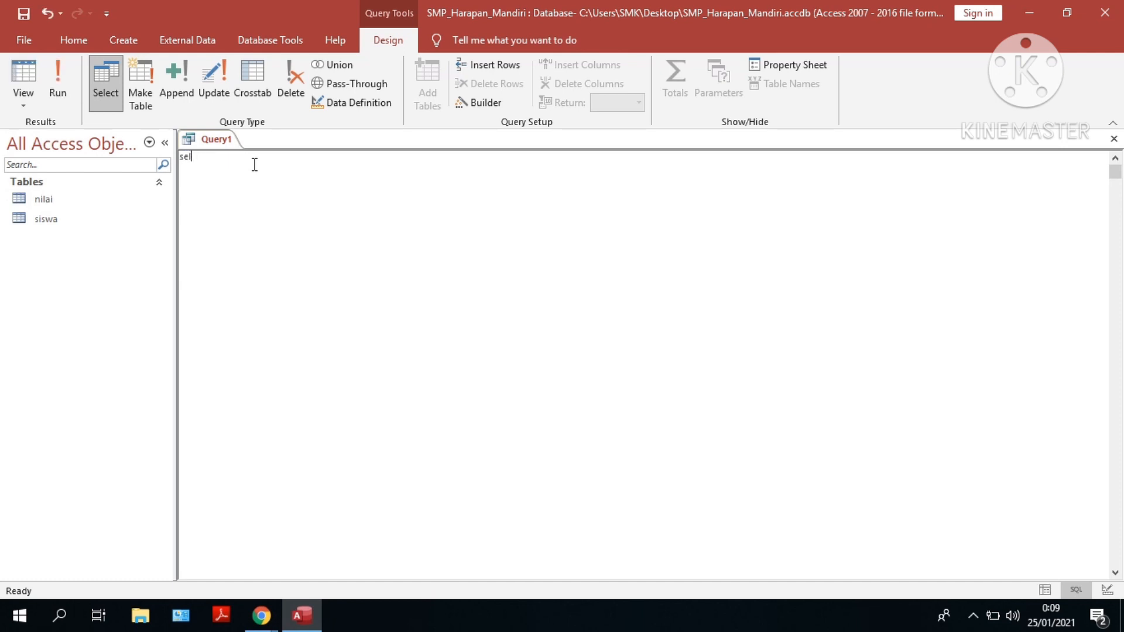
{"action": "type", "text": "ect * from"}
{"action": "type", "text": "nilai"}
{"action": "left_click", "coordinate": [56, 97]}
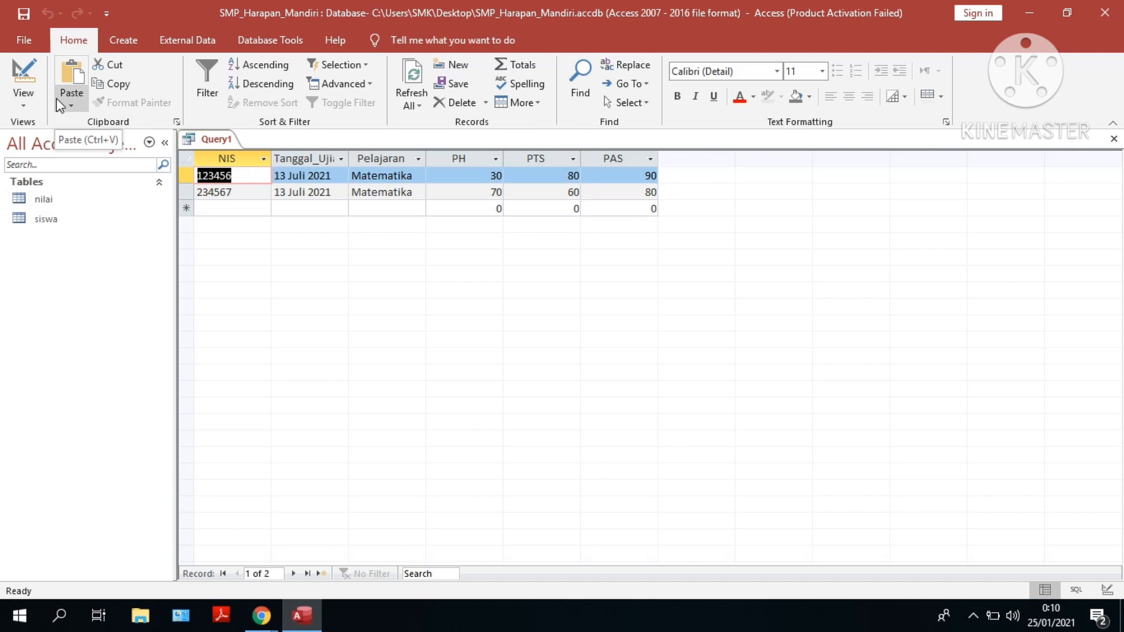
Step: Change the query's SQL to "select * from siswa", run it and fit the Alamat column to its contents
{"action": "left_click", "coordinate": [24, 106]}
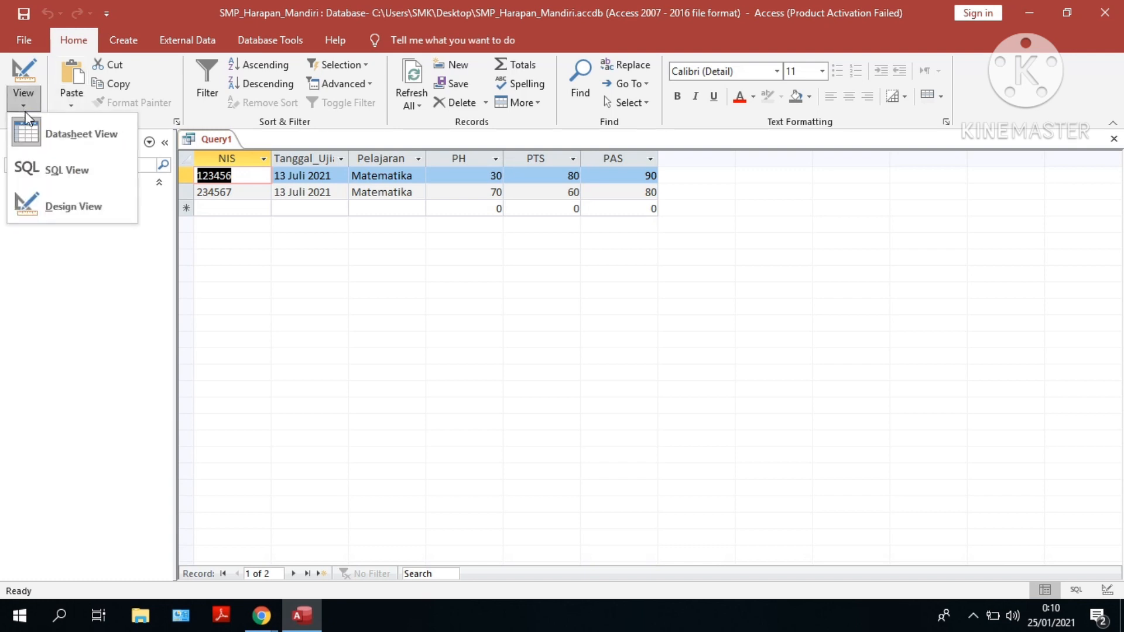
{"action": "left_click", "coordinate": [47, 165]}
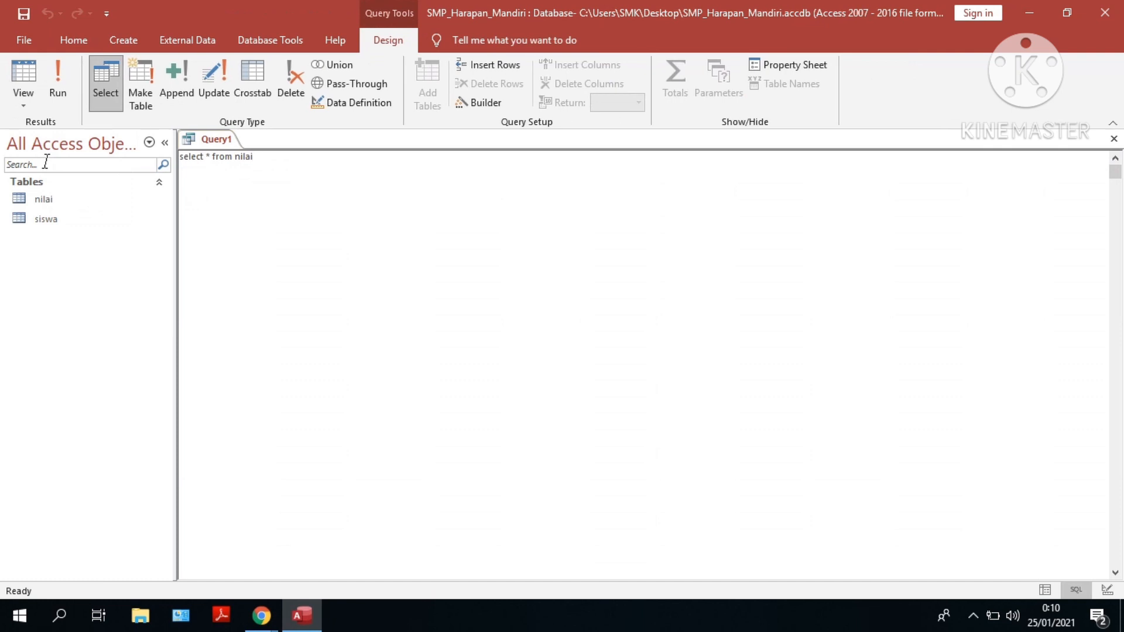
{"action": "key", "text": "BackSpace"}
{"action": "key", "text": "BackSpace"}
{"action": "key", "text": "BackSpace"}
{"action": "key", "text": "BackSpace"}
{"action": "key", "text": "BackSpace"}
{"action": "type", "text": "siswa"}
{"action": "left_click", "coordinate": [51, 96]}
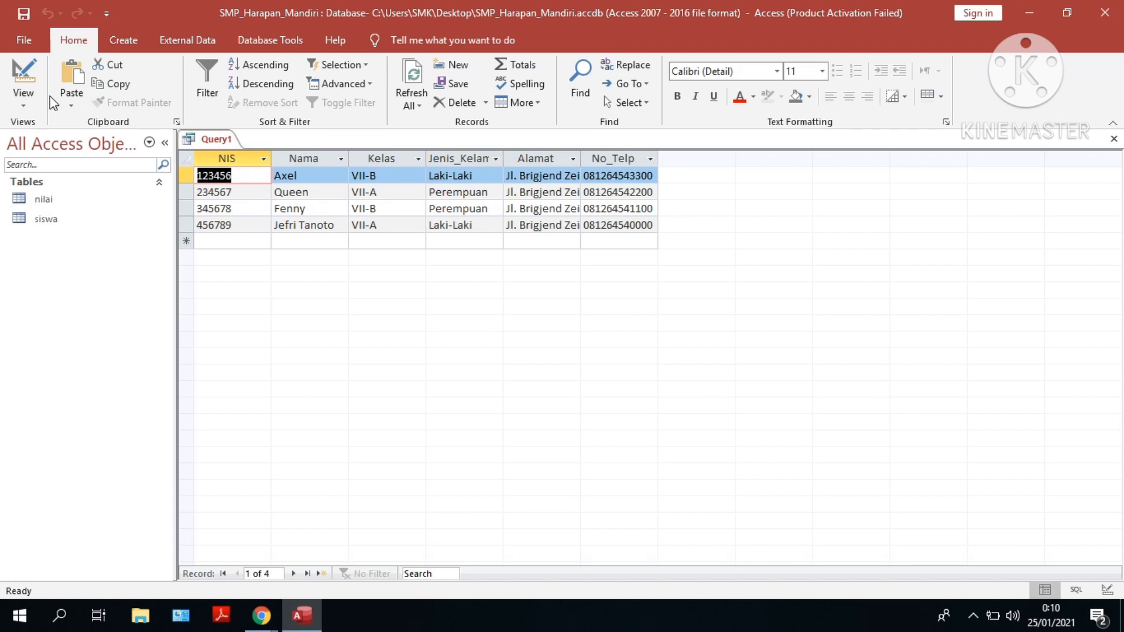
{"action": "double_click", "coordinate": [582, 157]}
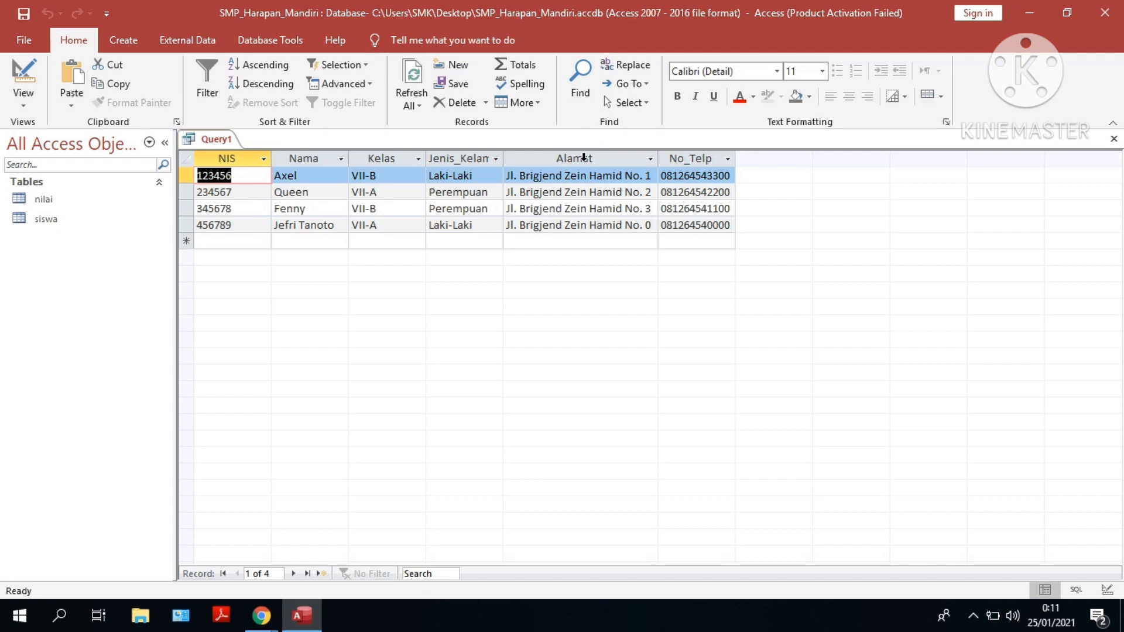
Step: Open the nilai table in Design View to examine its fields and primary key
{"action": "left_click", "coordinate": [123, 199]}
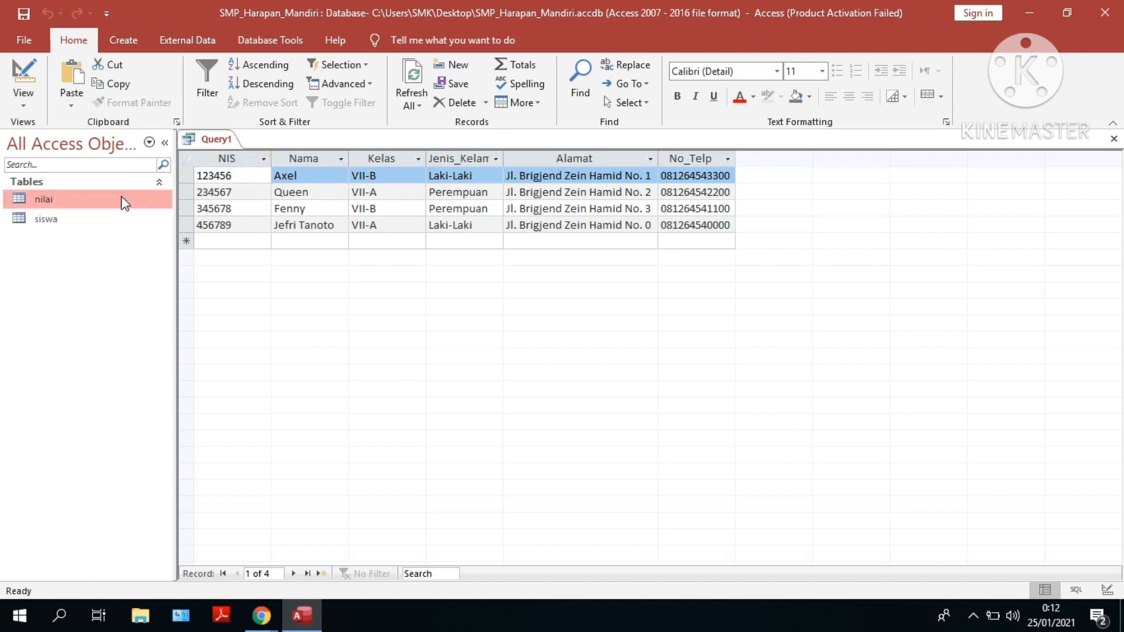
{"action": "double_click", "coordinate": [123, 199]}
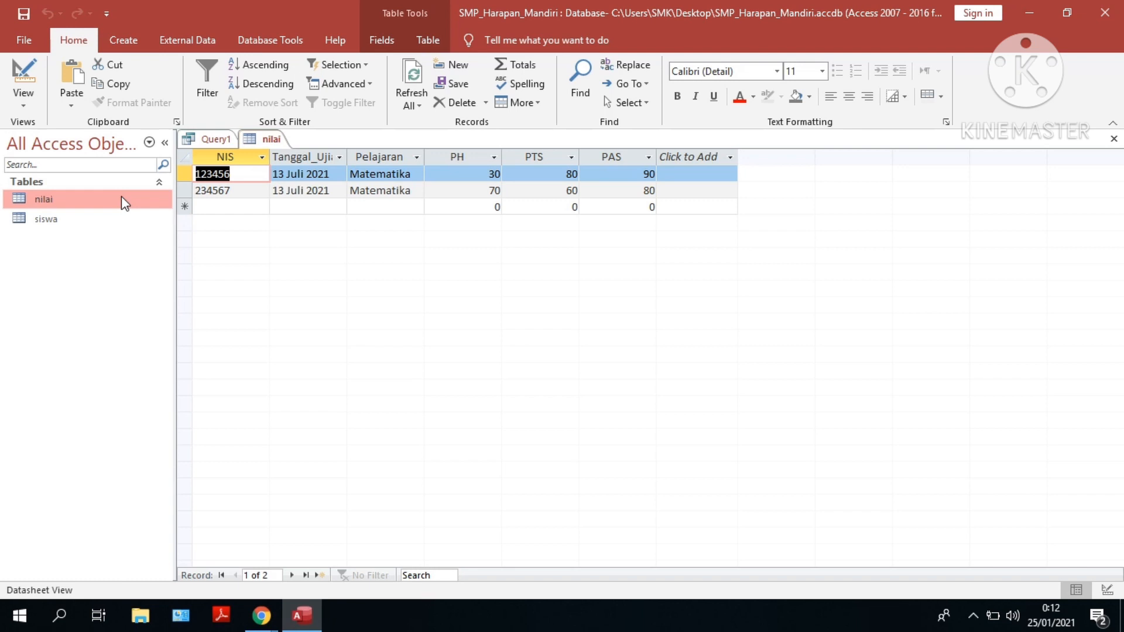
{"action": "left_click", "coordinate": [22, 107]}
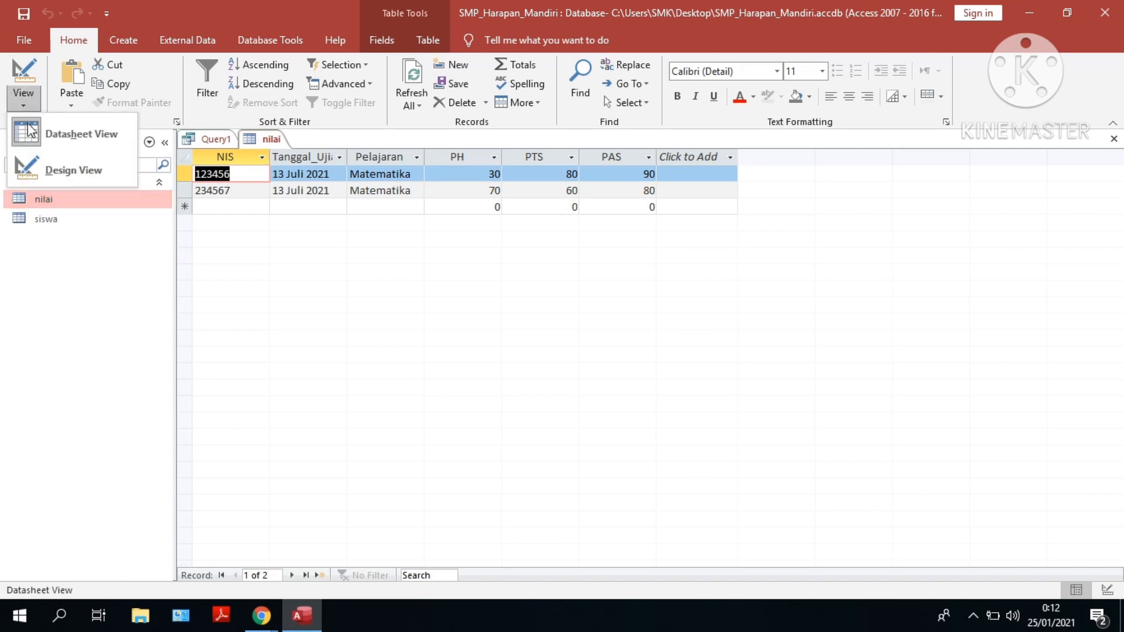
{"action": "left_click", "coordinate": [50, 172]}
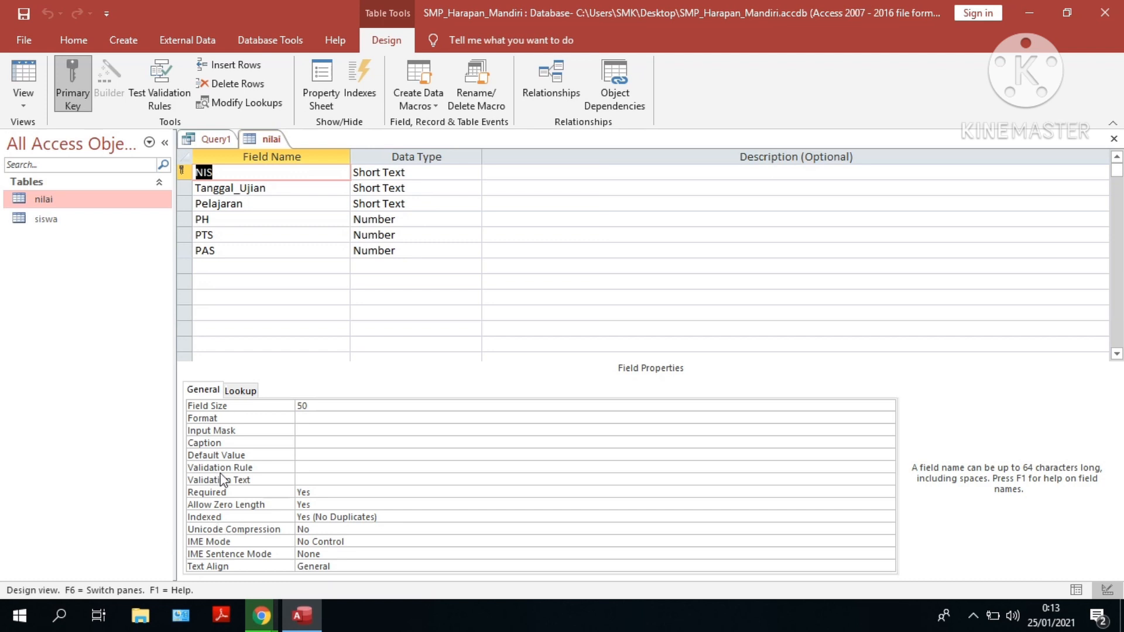
Step: Open the siswa table in Design View as read-only to examine its field structure
{"action": "double_click", "coordinate": [43, 220]}
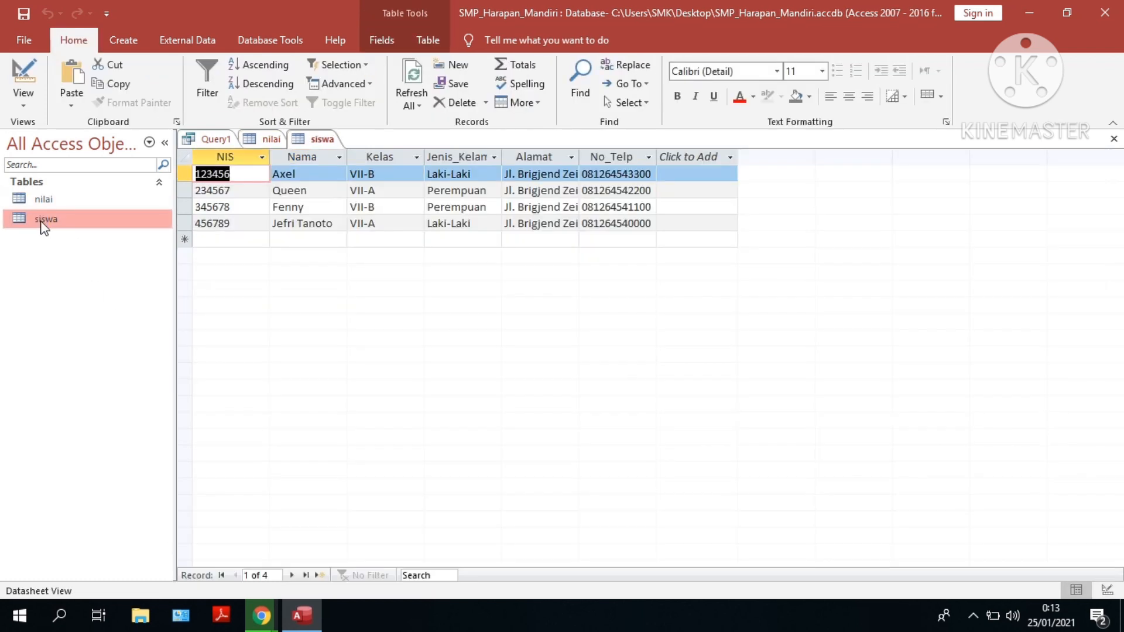
{"action": "left_click", "coordinate": [13, 110]}
{"action": "left_click", "coordinate": [48, 168]}
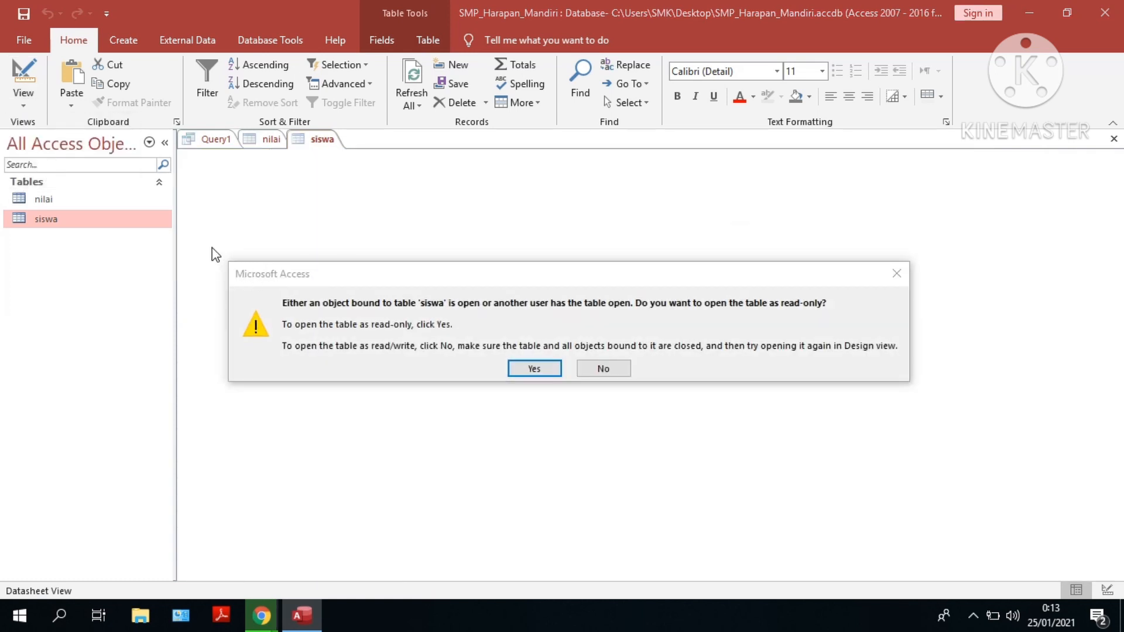
{"action": "left_click", "coordinate": [532, 369]}
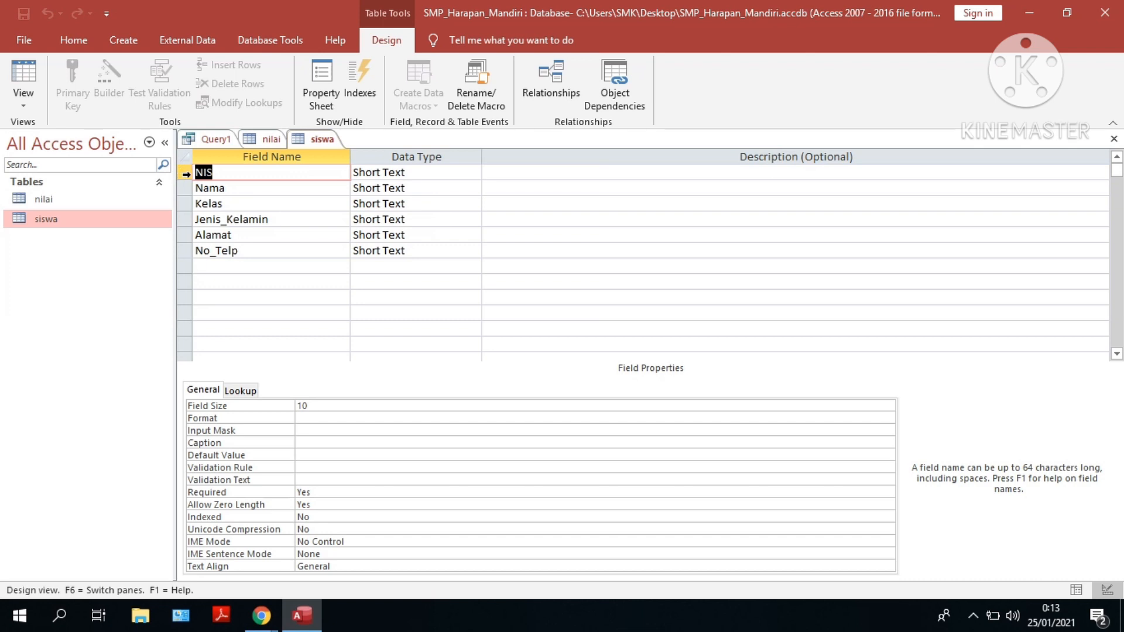
Step: Try to set the NIS field as the primary key of the siswa table
{"action": "left_click", "coordinate": [186, 174]}
{"action": "right_click", "coordinate": [186, 174]}
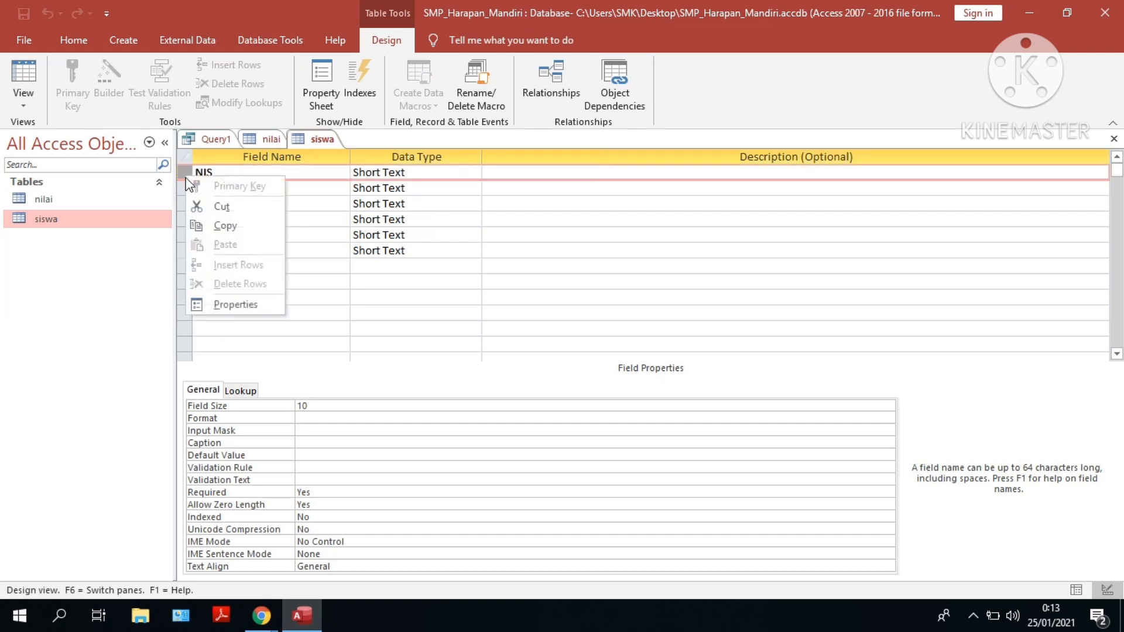
{"action": "left_click", "coordinate": [378, 295]}
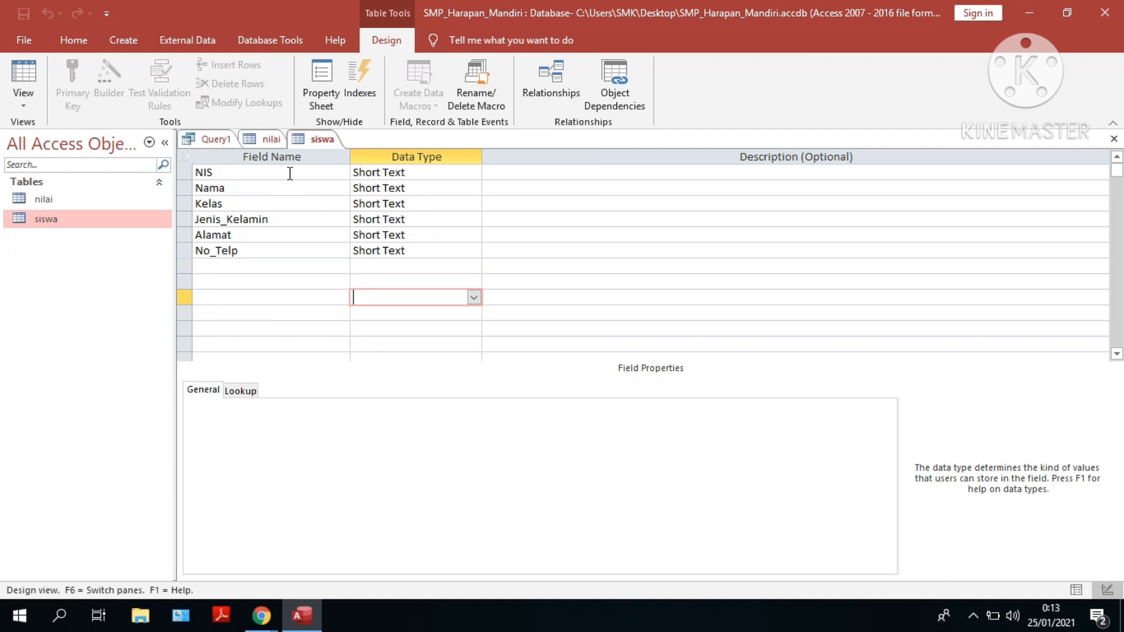
Step: Close the nilai table and try again to make NIS the primary key in the siswa table
{"action": "left_click", "coordinate": [270, 140]}
{"action": "right_click", "coordinate": [271, 144]}
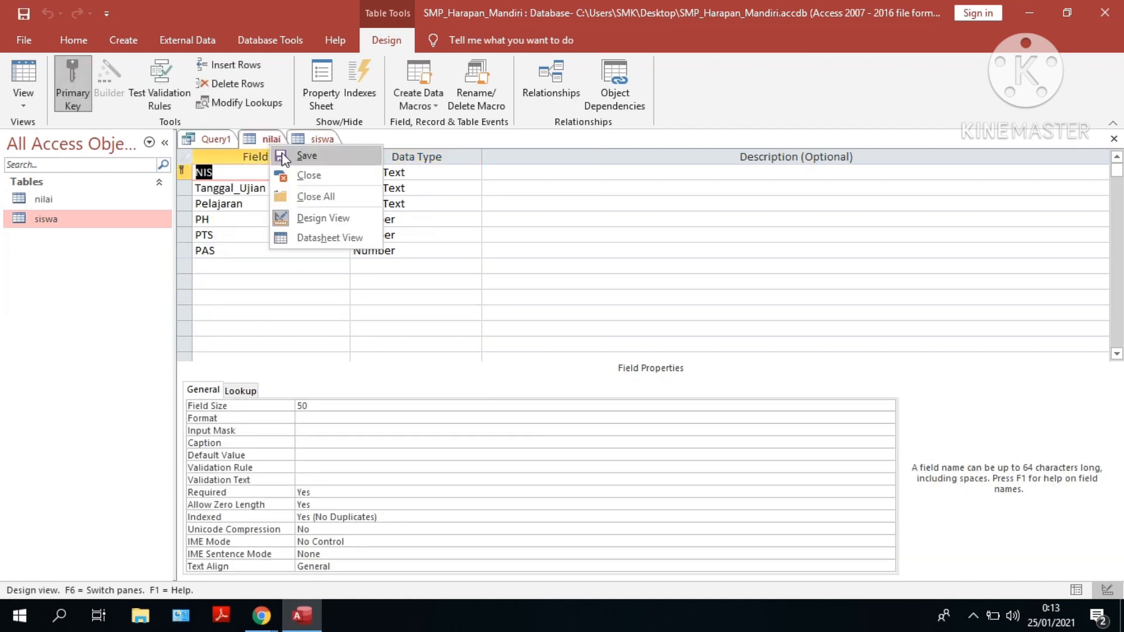
{"action": "left_click", "coordinate": [293, 175]}
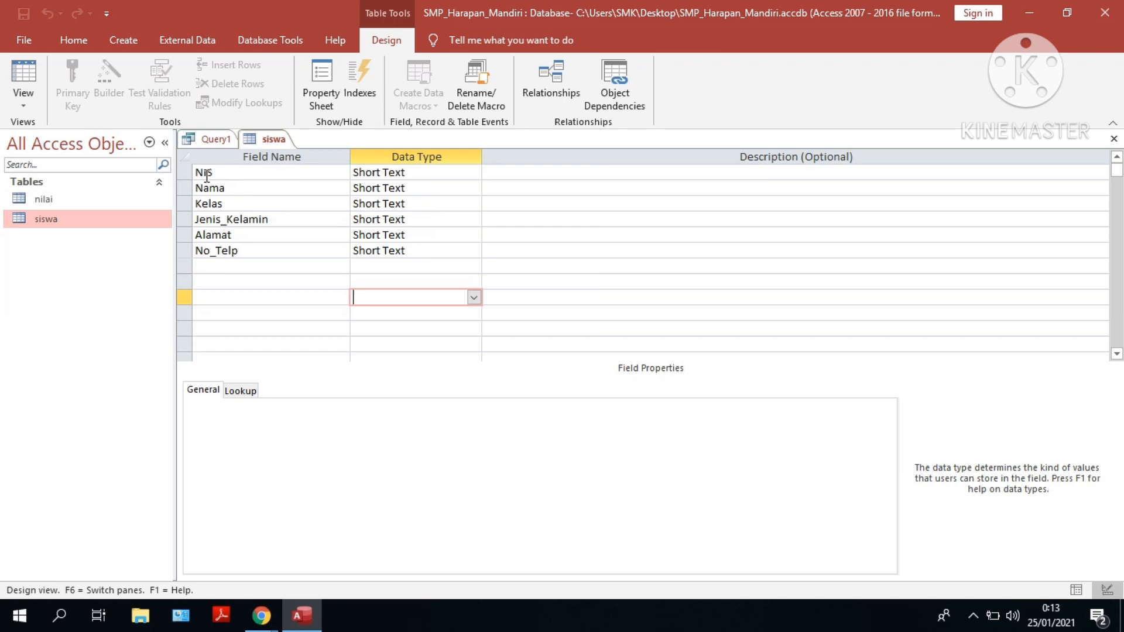
{"action": "left_click", "coordinate": [186, 173]}
{"action": "right_click", "coordinate": [188, 174]}
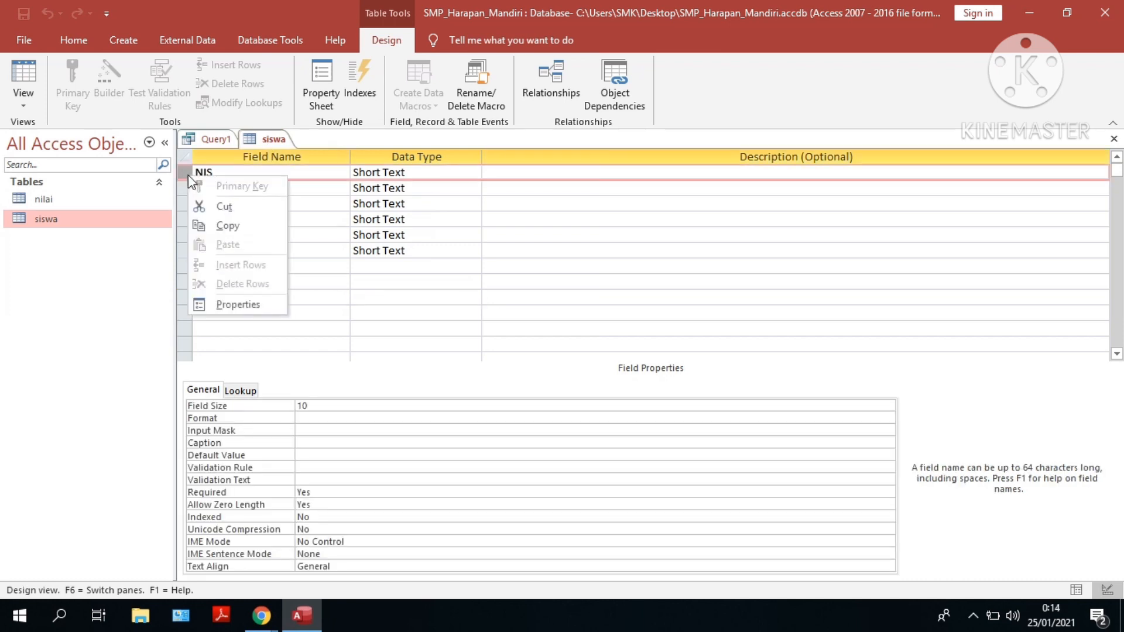
Step: Close the siswa table, reopen it and try to switch it to Design View, declining read-only access
{"action": "right_click", "coordinate": [259, 144]}
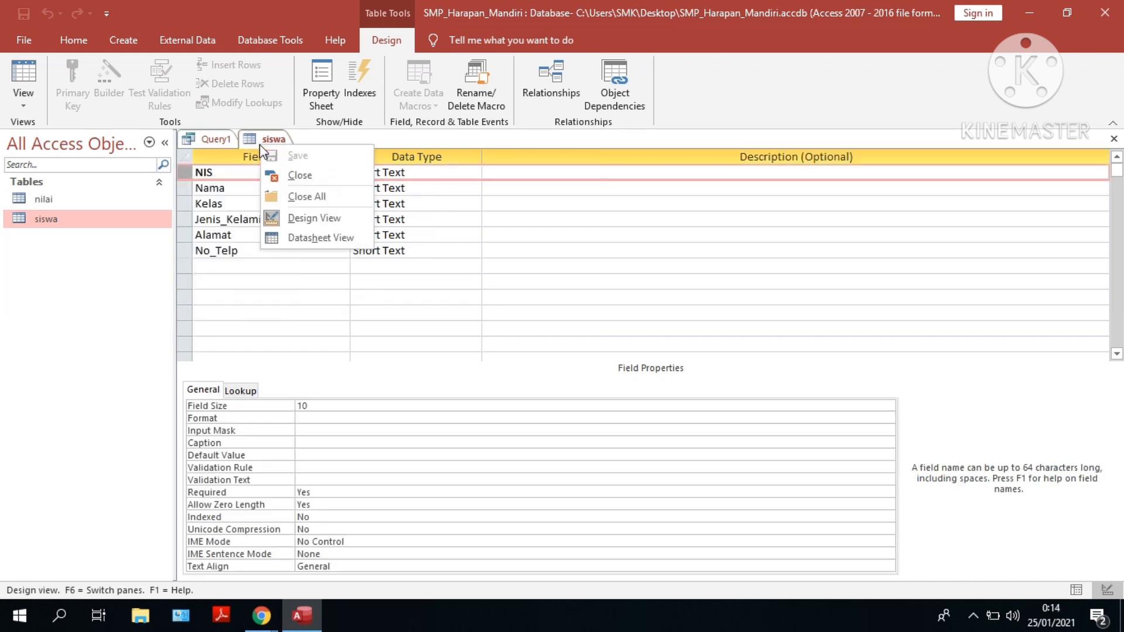
{"action": "left_click", "coordinate": [266, 175]}
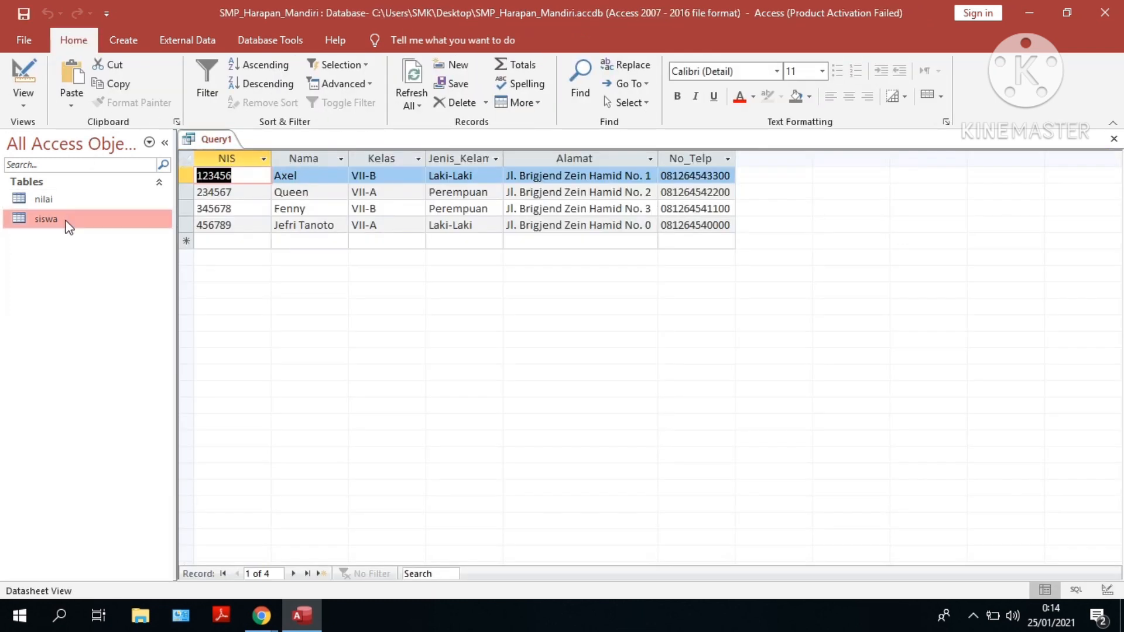
{"action": "double_click", "coordinate": [66, 223]}
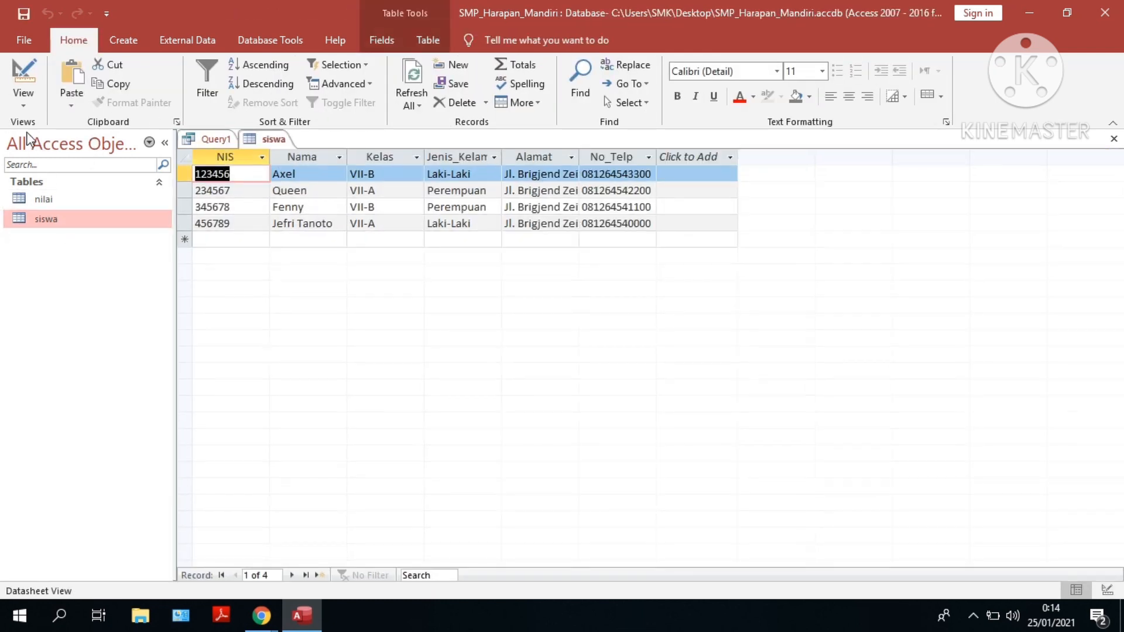
{"action": "left_click", "coordinate": [23, 101]}
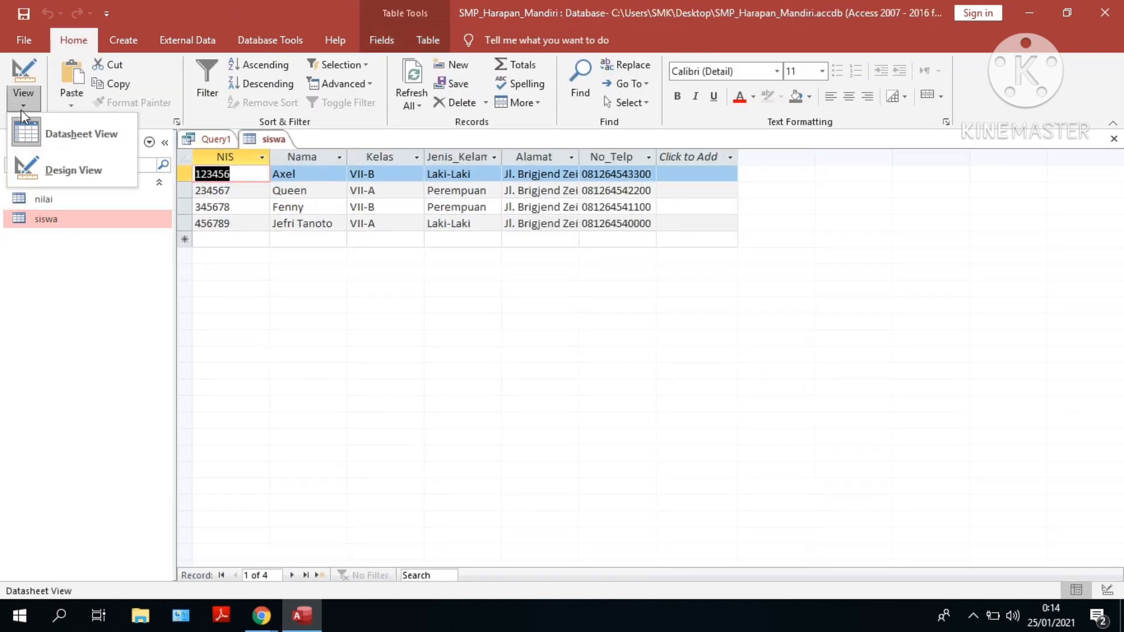
{"action": "left_click", "coordinate": [62, 168]}
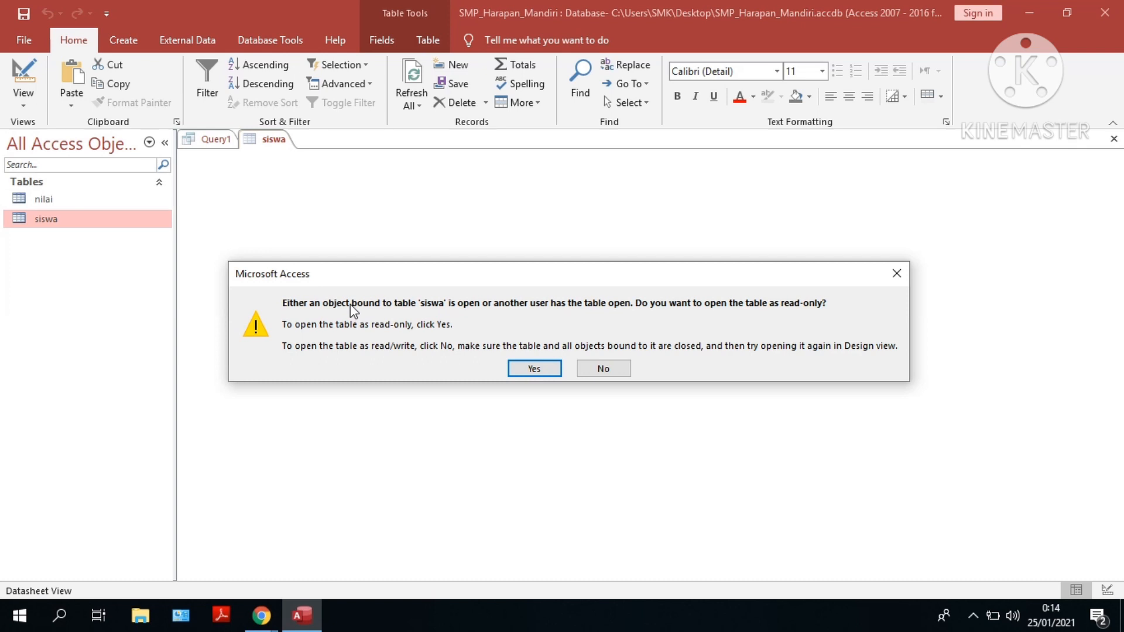
{"action": "left_click", "coordinate": [603, 368]}
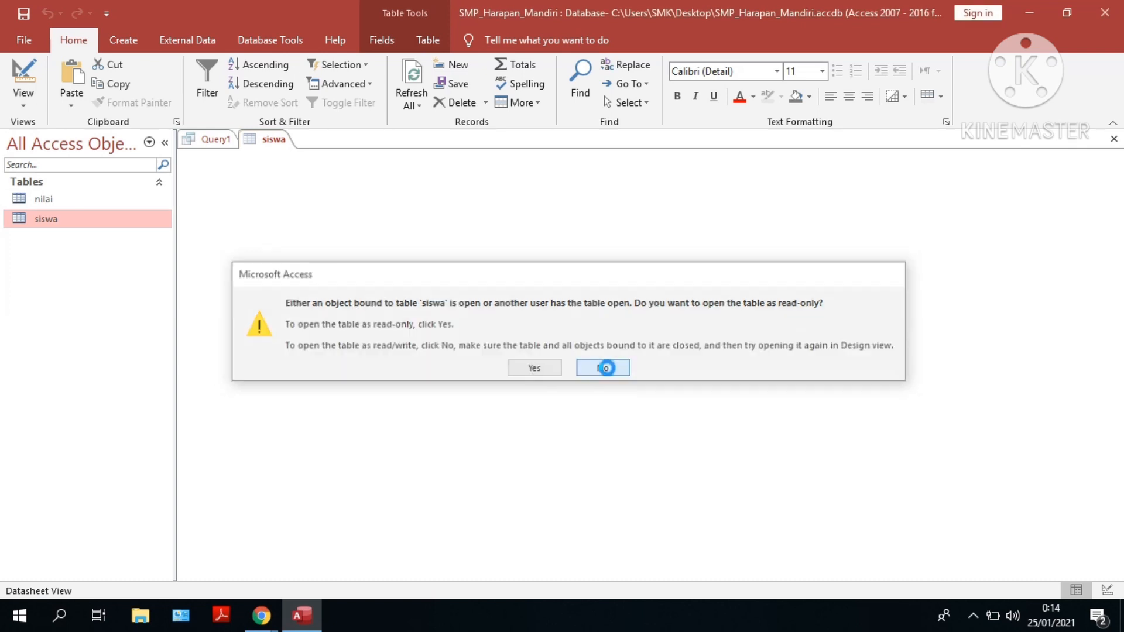
Step: Close the siswa table and Query1, discarding the query's design changes
{"action": "right_click", "coordinate": [264, 139]}
{"action": "left_click", "coordinate": [285, 169]}
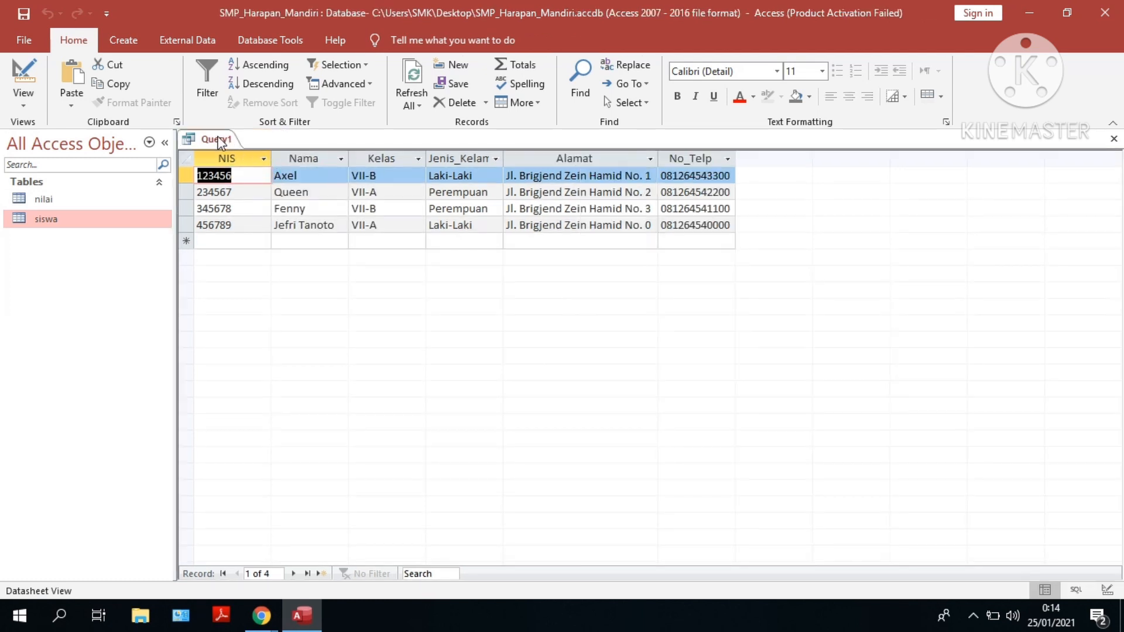
{"action": "right_click", "coordinate": [216, 138]}
{"action": "left_click", "coordinate": [256, 168]}
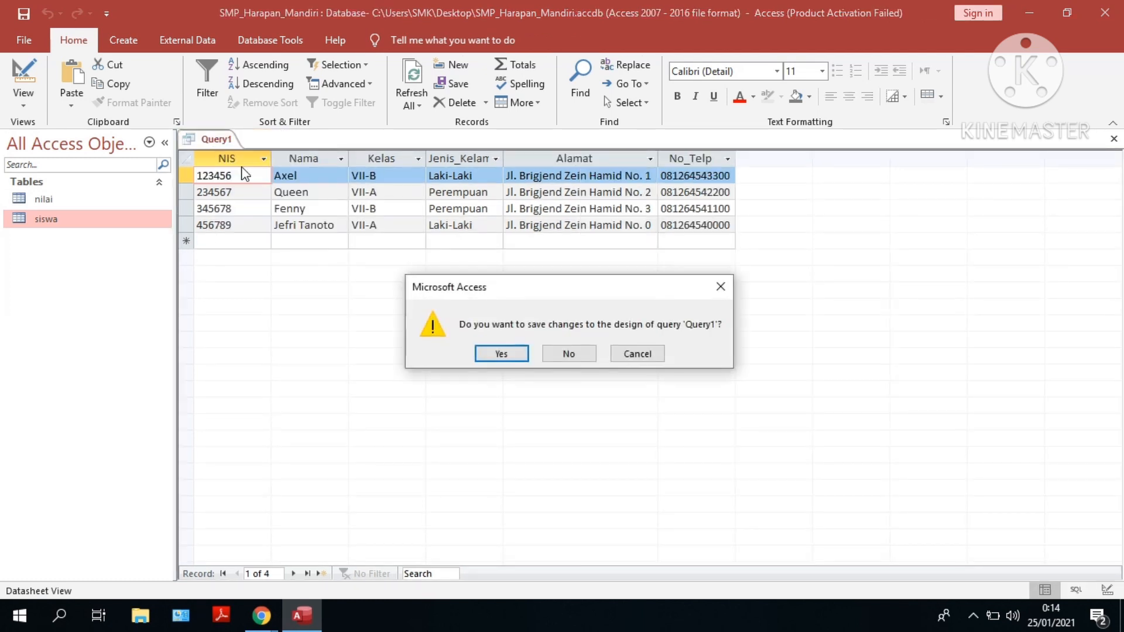
{"action": "left_click", "coordinate": [568, 356]}
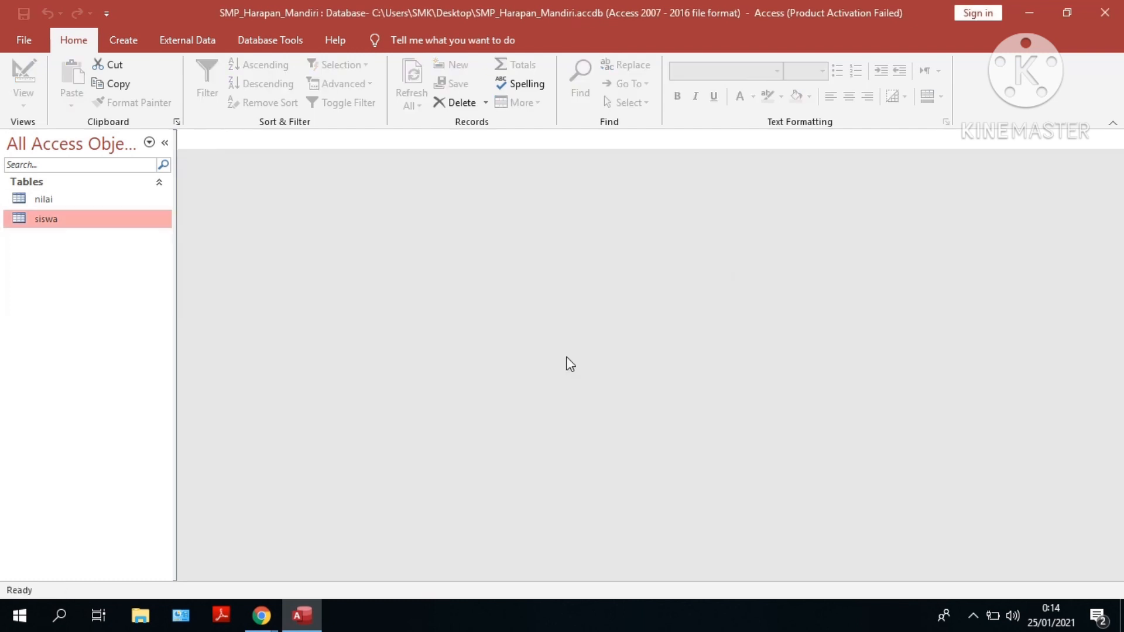
Step: Open the siswa table in Design View and check the NIS field's primary key, data type and field size
{"action": "double_click", "coordinate": [47, 221]}
{"action": "left_click", "coordinate": [18, 108]}
{"action": "left_click", "coordinate": [51, 171]}
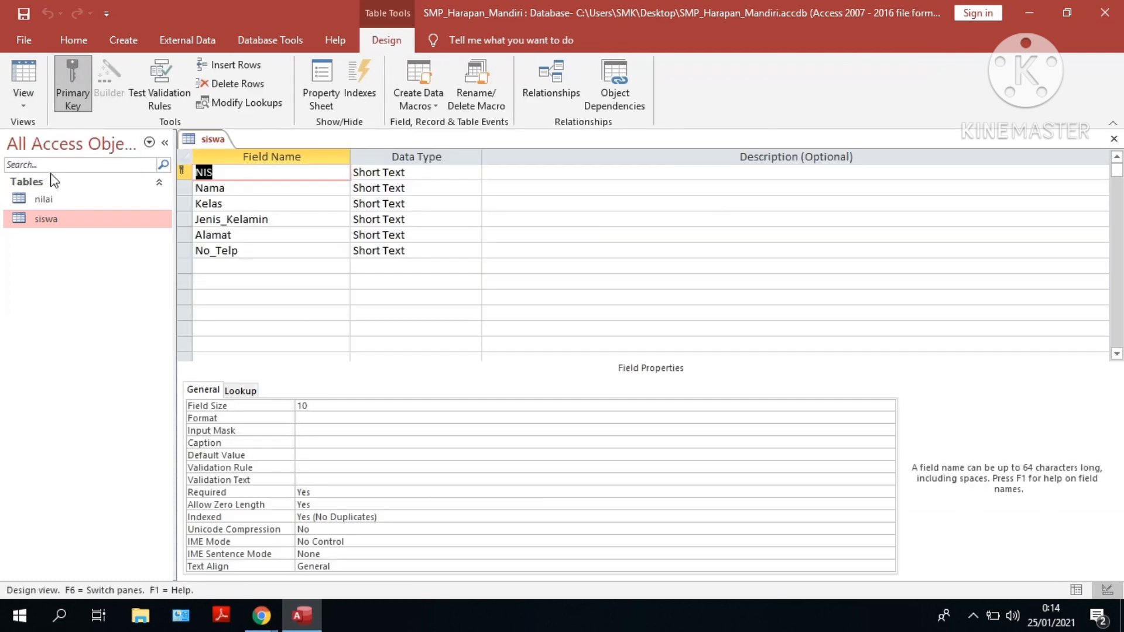
{"action": "left_click", "coordinate": [184, 188]}
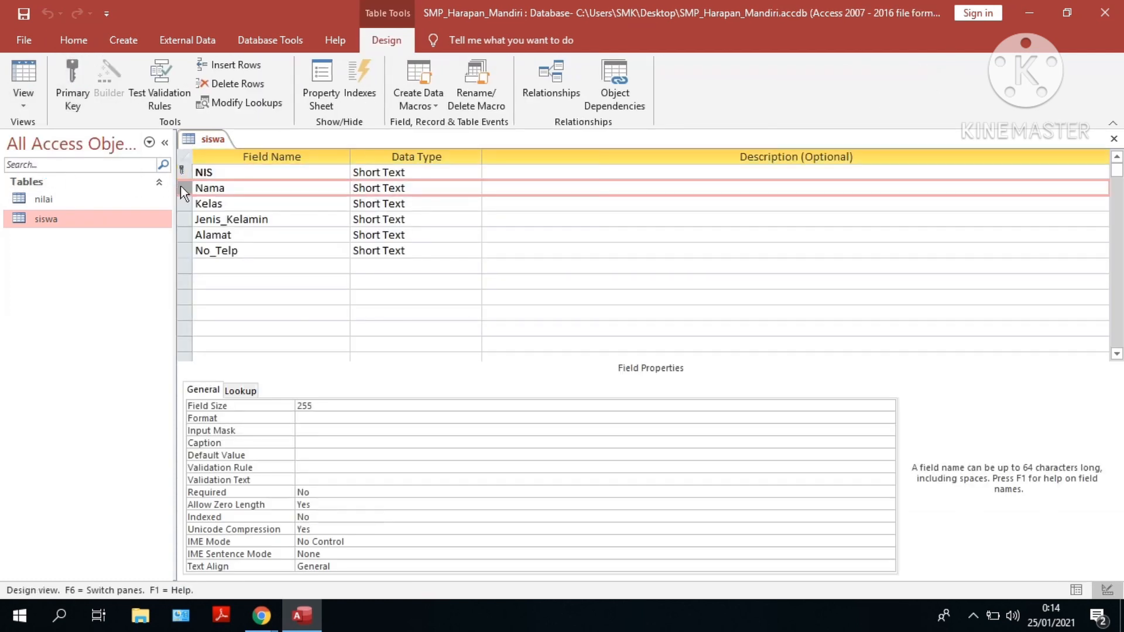
{"action": "left_click", "coordinate": [180, 170]}
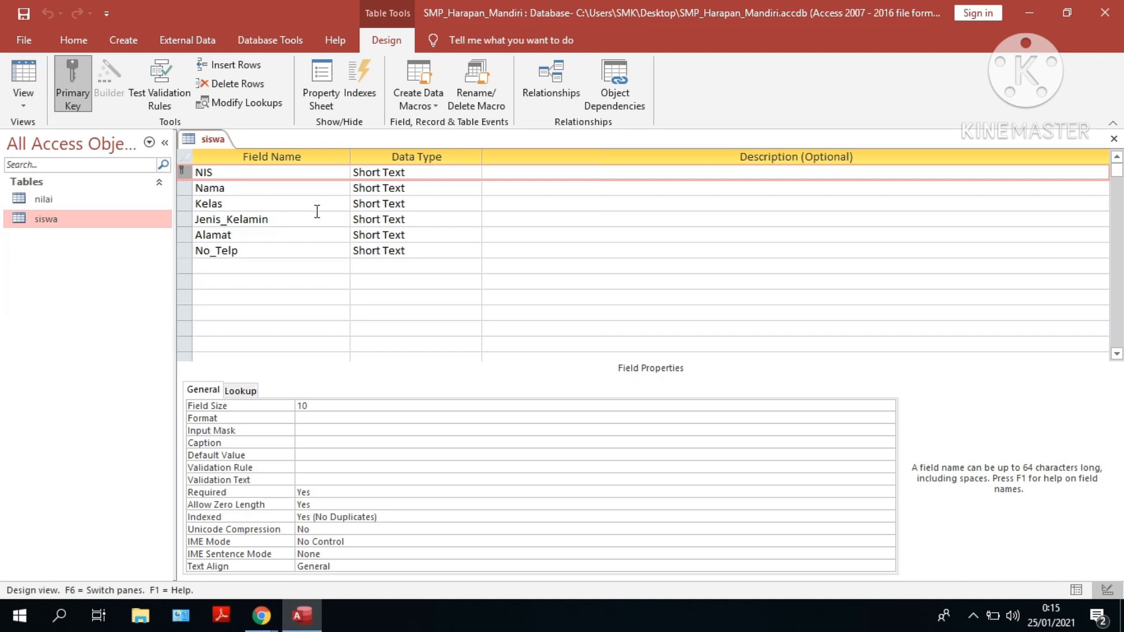
{"action": "left_click", "coordinate": [377, 177]}
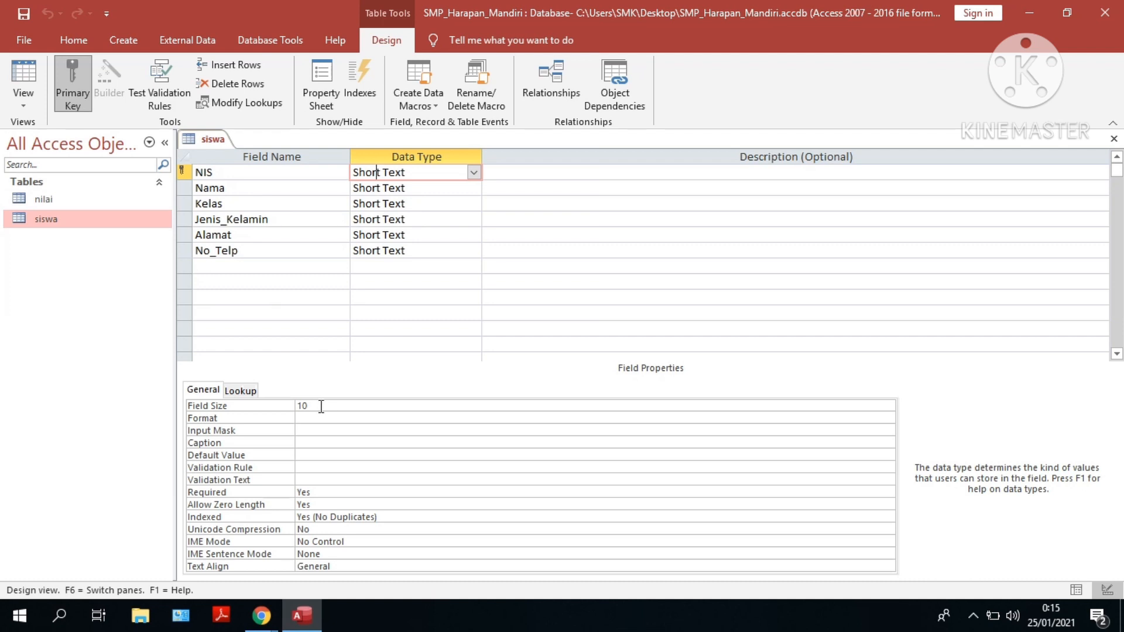
{"action": "left_click", "coordinate": [227, 171]}
{"action": "left_click", "coordinate": [387, 174]}
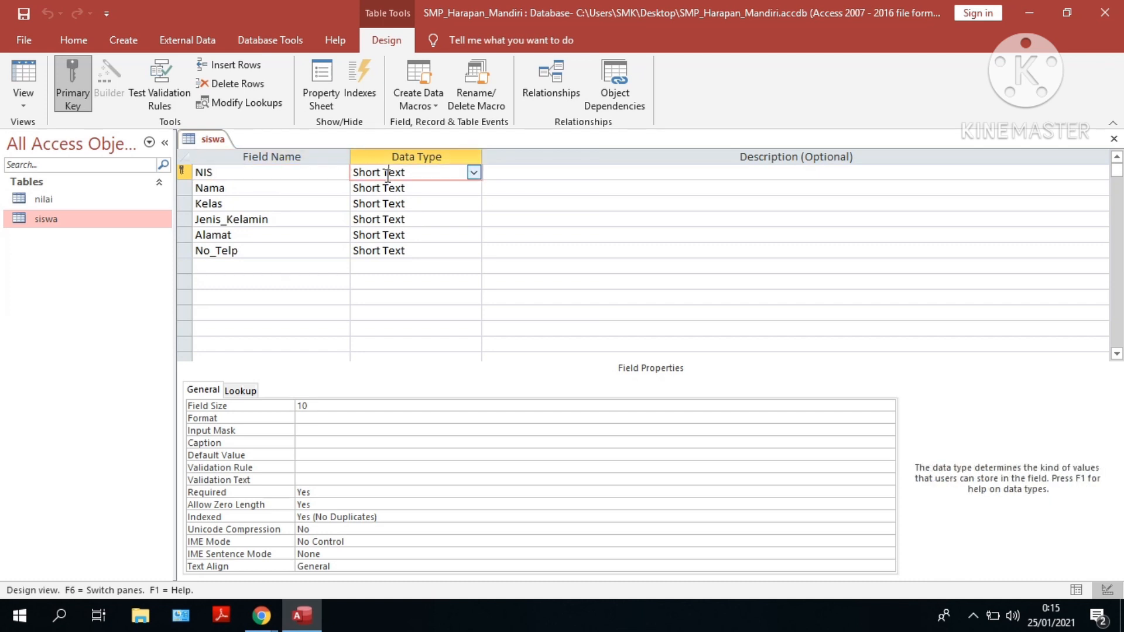
Step: Open the nilai table in Design View and compare its NIS field's data type and size with those in siswa
{"action": "double_click", "coordinate": [58, 202]}
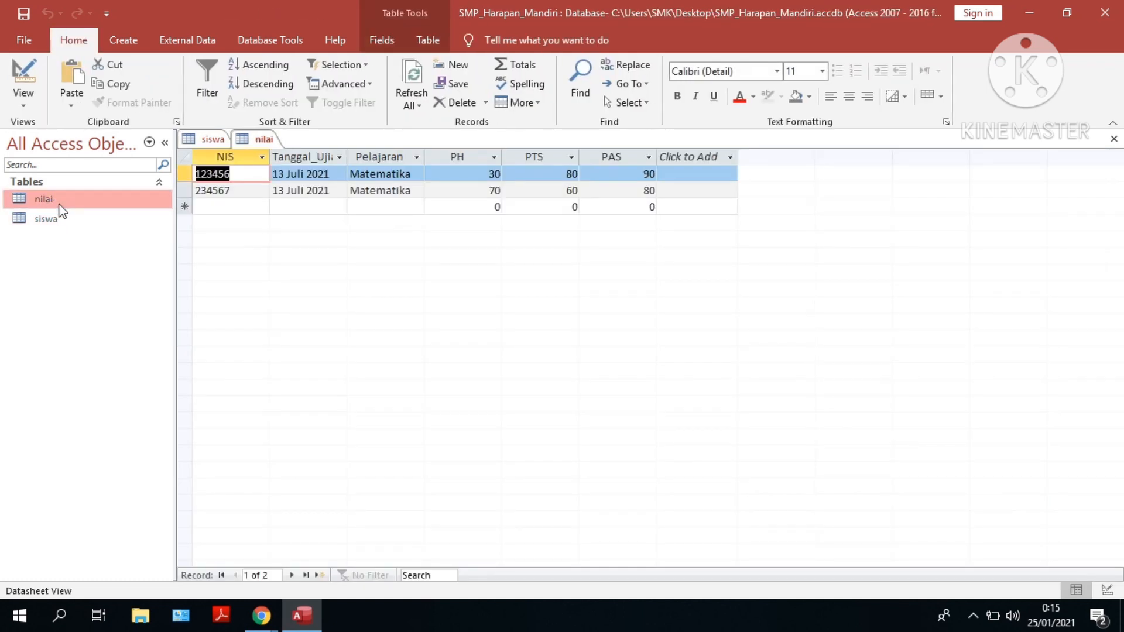
{"action": "left_click", "coordinate": [22, 106]}
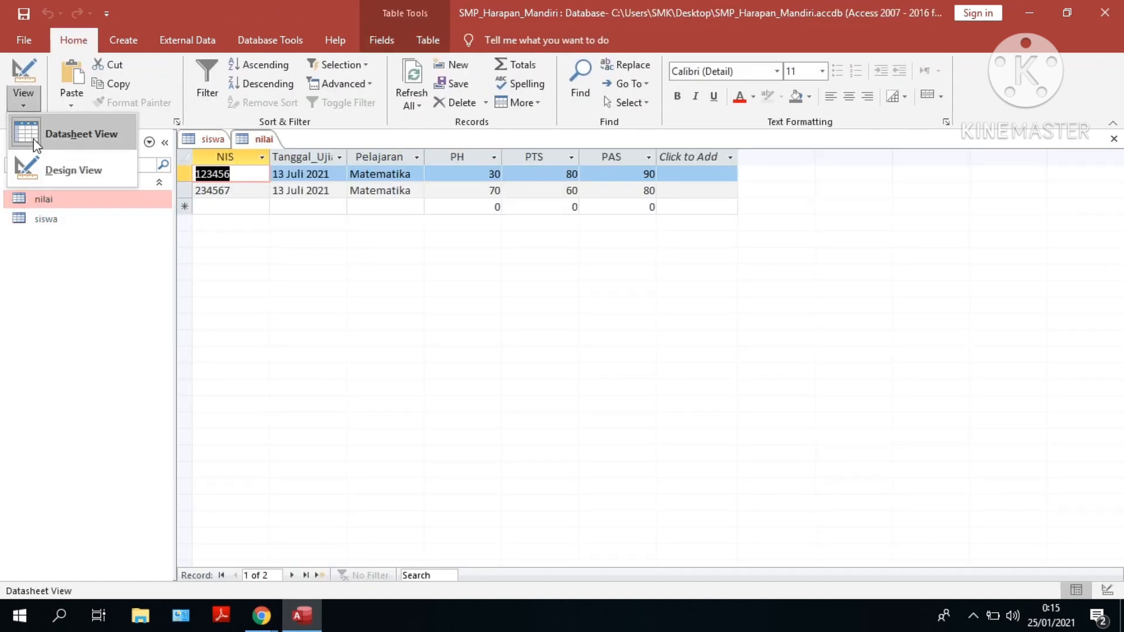
{"action": "left_click", "coordinate": [53, 175]}
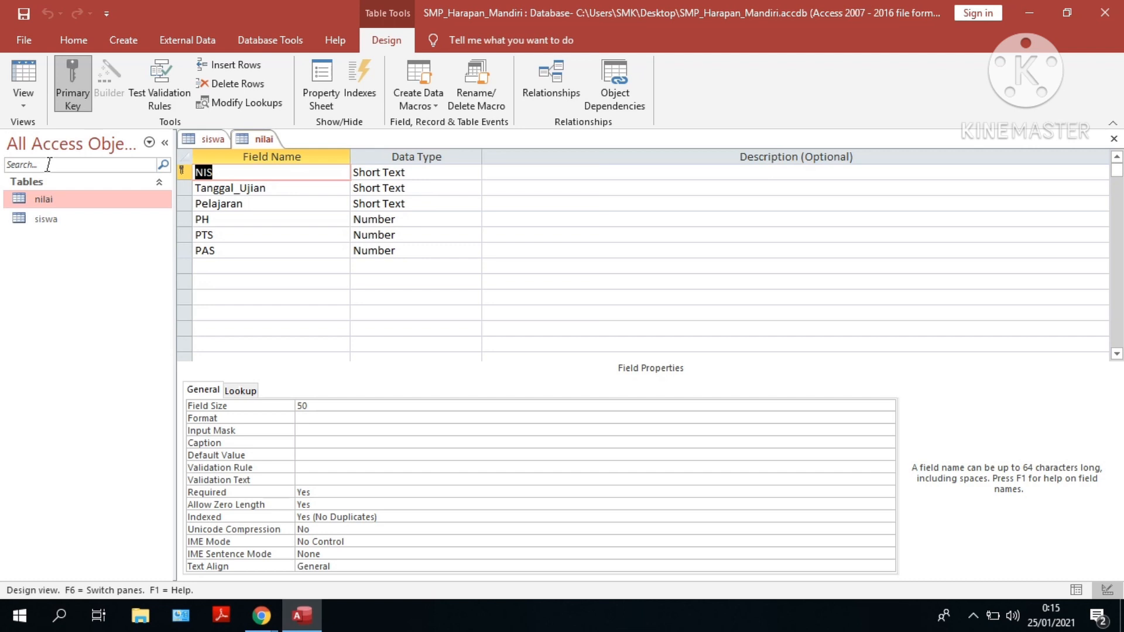
{"action": "left_click", "coordinate": [369, 172]}
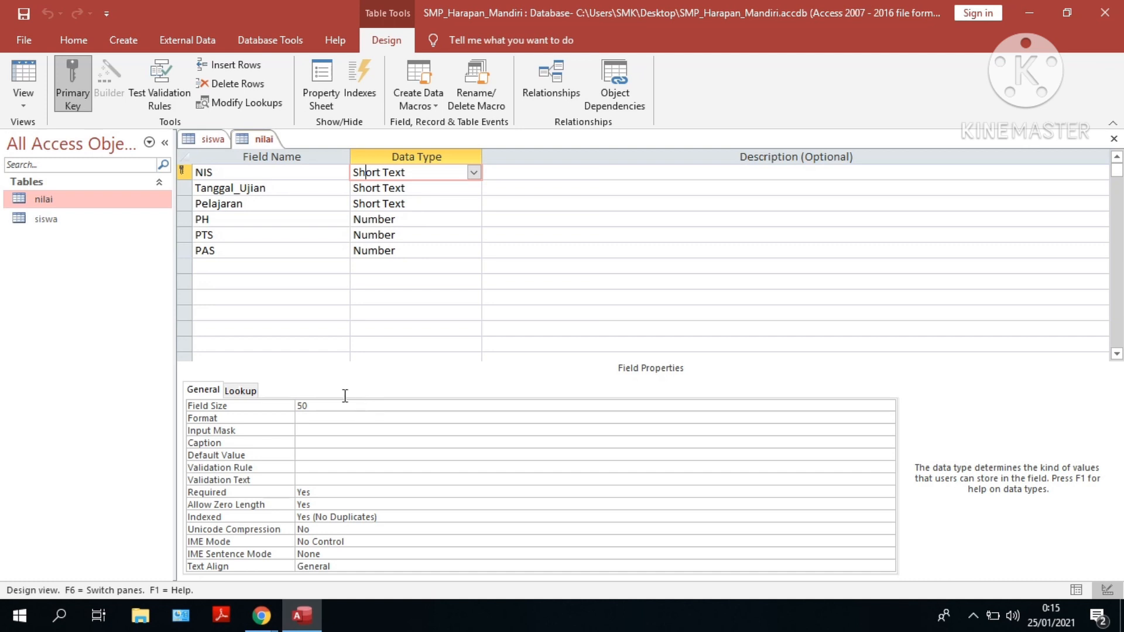
{"action": "left_click", "coordinate": [210, 140]}
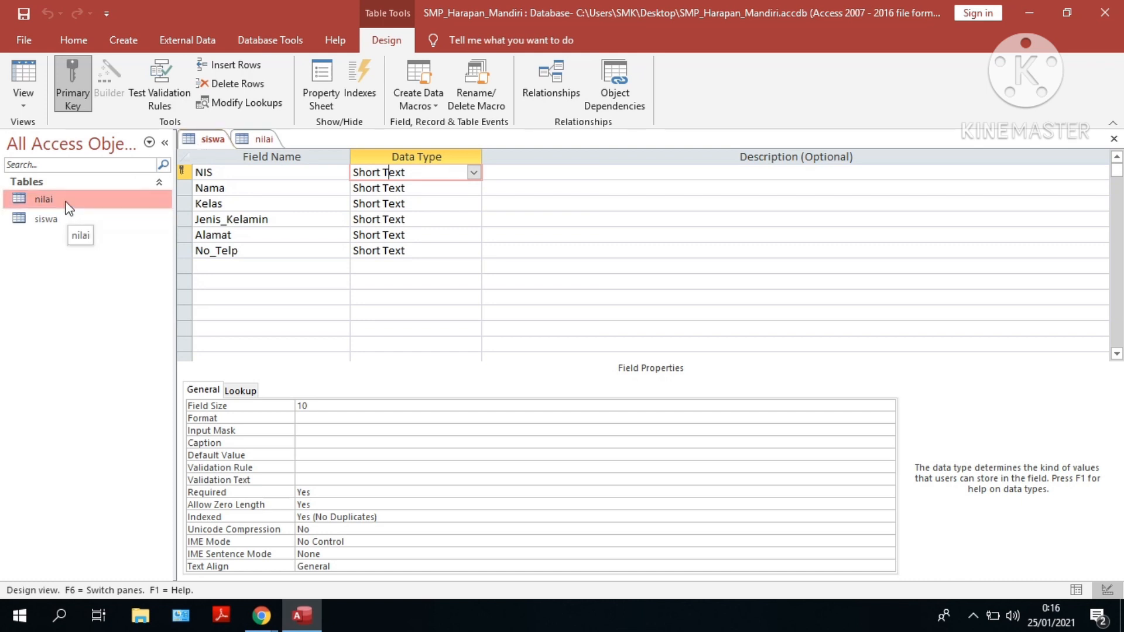
{"action": "left_click", "coordinate": [254, 142]}
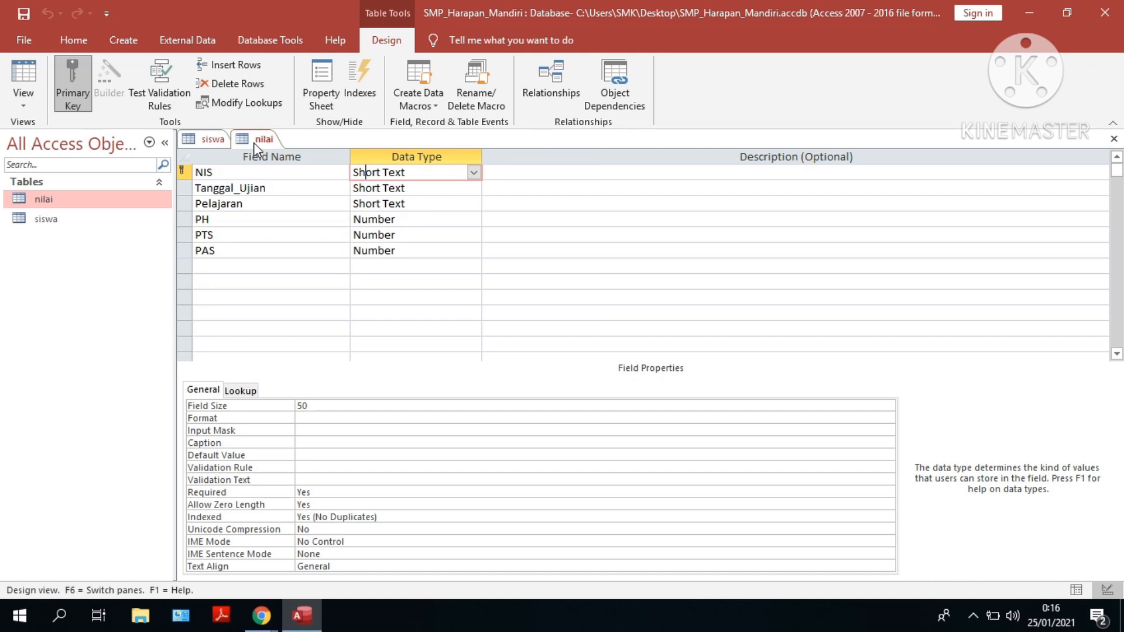
Step: View the siswa table's records, then return it to Design View and review the Nama, Kelas and Alamat fields
{"action": "double_click", "coordinate": [54, 224]}
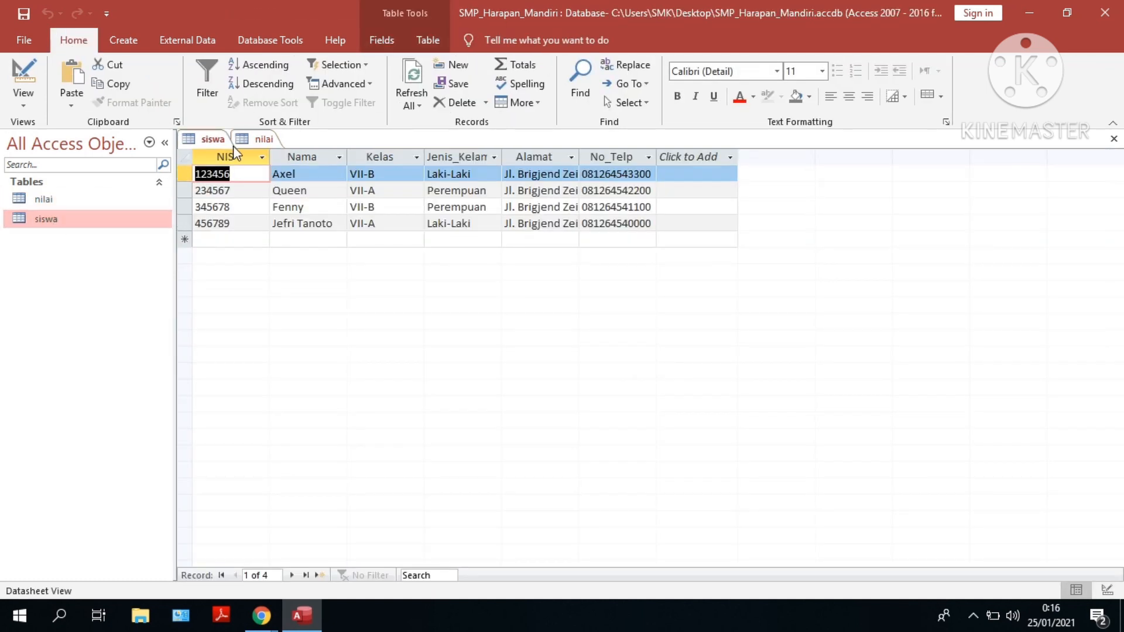
{"action": "left_click", "coordinate": [24, 111]}
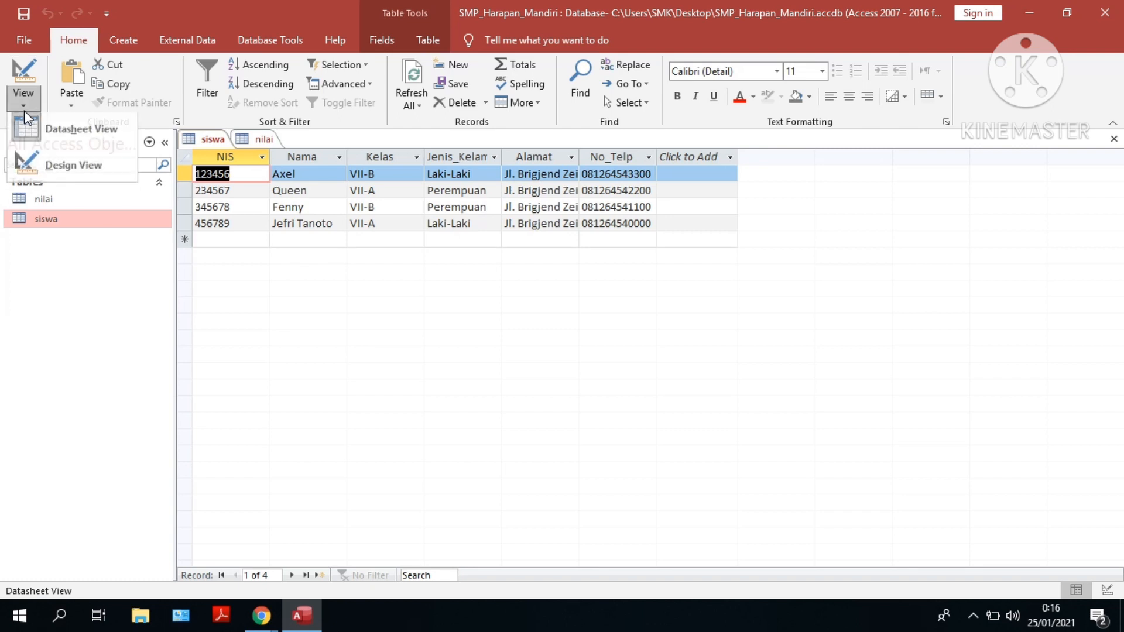
{"action": "left_click", "coordinate": [40, 156]}
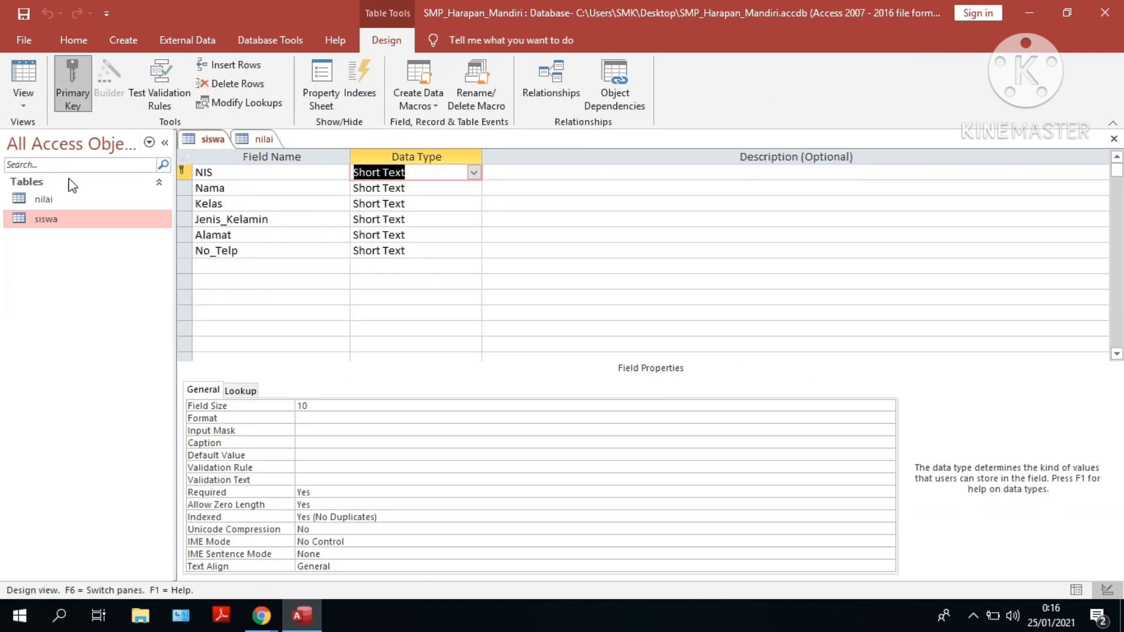
{"action": "left_click", "coordinate": [204, 188]}
{"action": "left_click", "coordinate": [209, 203]}
{"action": "left_click", "coordinate": [213, 234]}
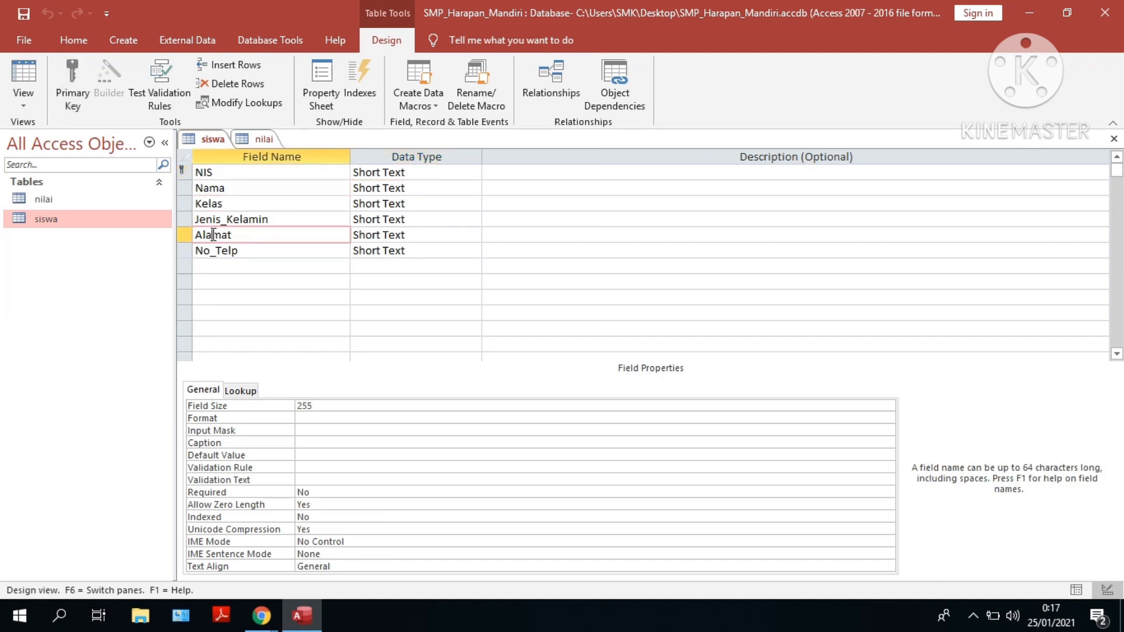
Step: View the nilai table's records, return it to Design View and compare its field list with that of siswa
{"action": "double_click", "coordinate": [71, 199]}
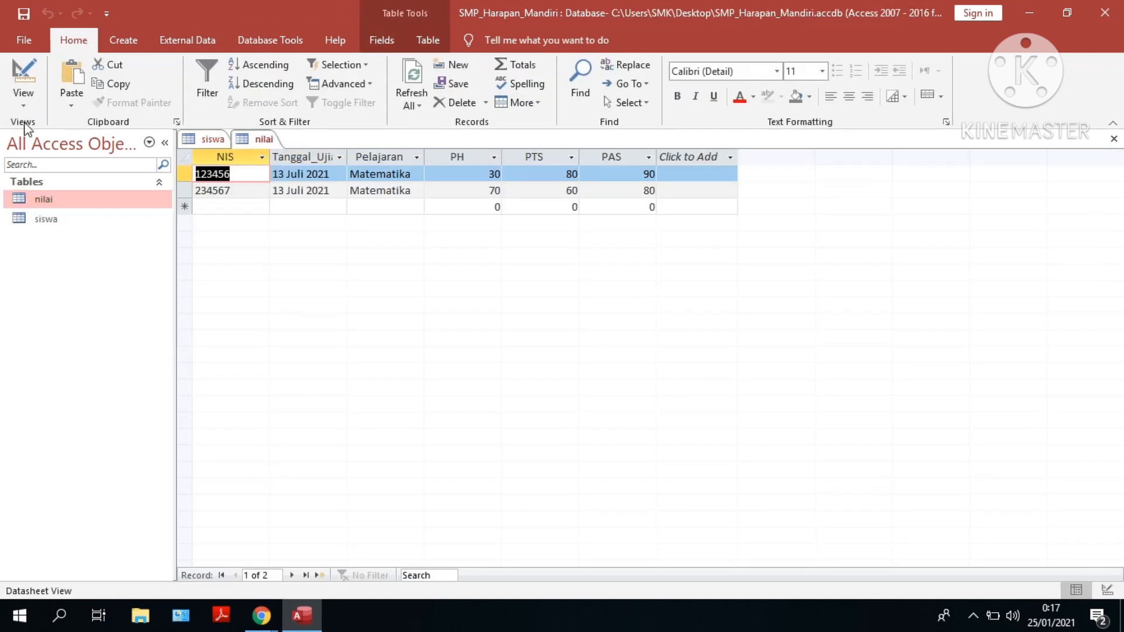
{"action": "left_click", "coordinate": [21, 104]}
{"action": "left_click", "coordinate": [64, 169]}
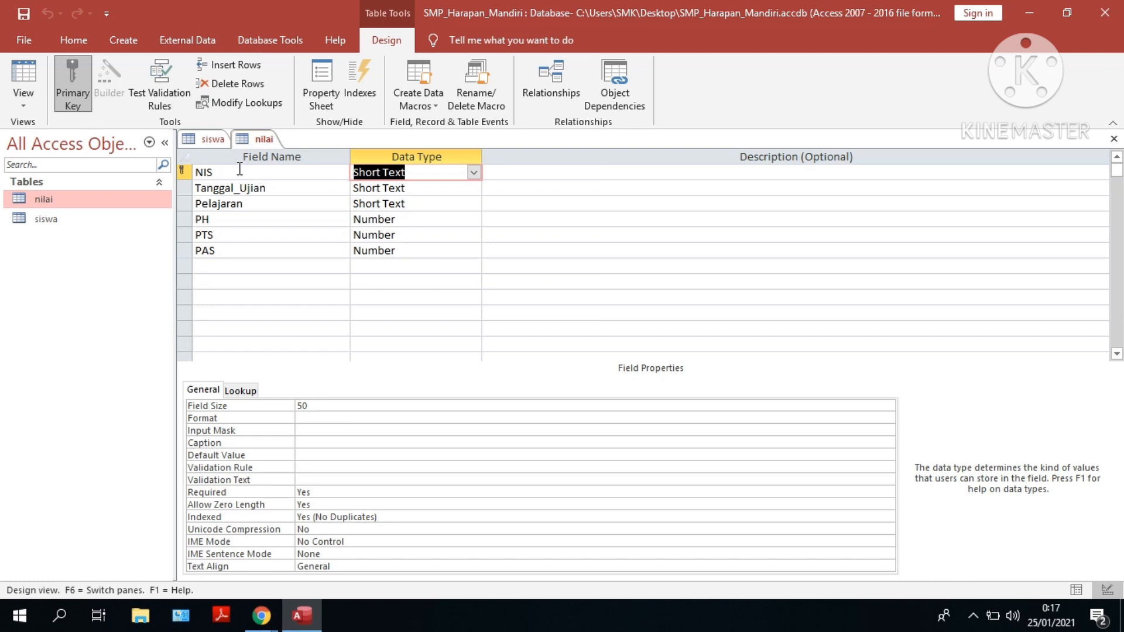
{"action": "left_click", "coordinate": [210, 139]}
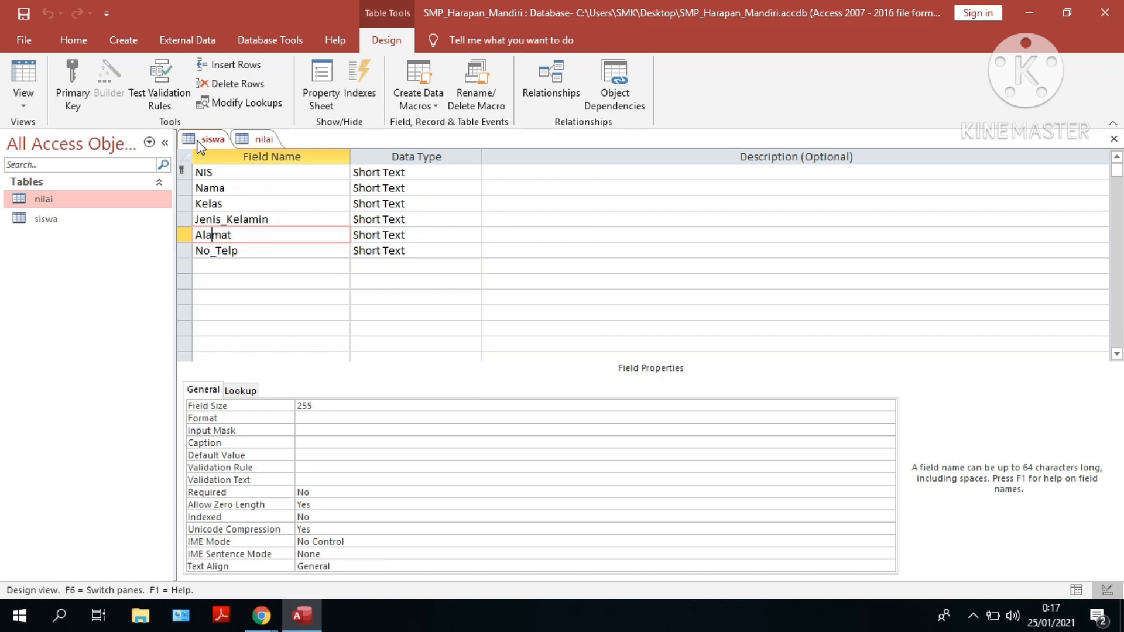
{"action": "left_click", "coordinate": [273, 139]}
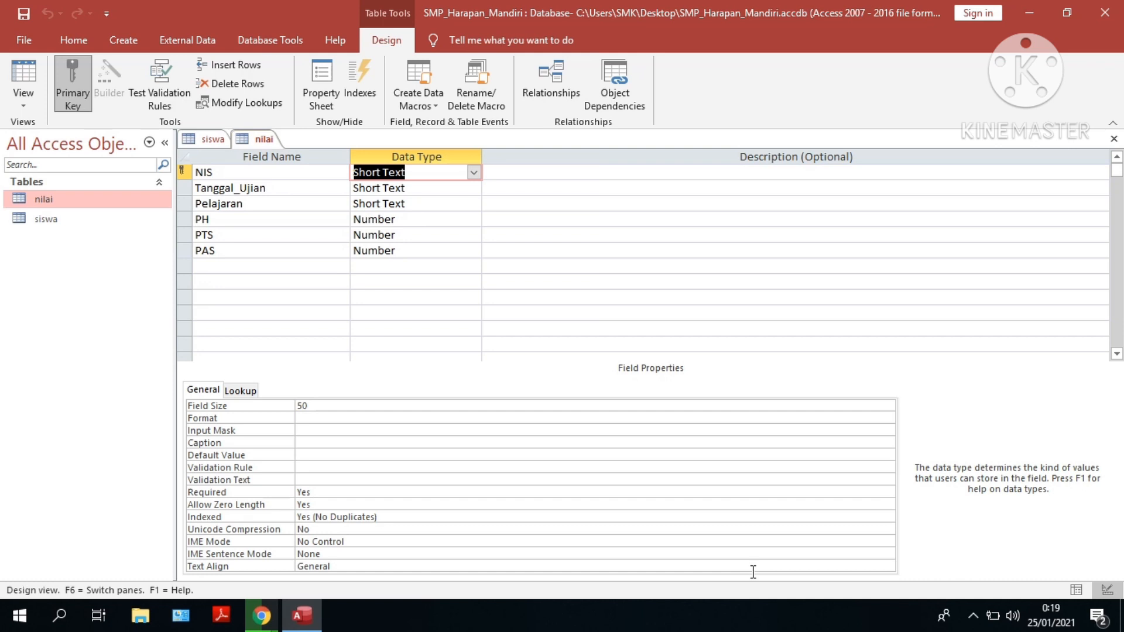
Step: Create a new blank query in Design View without adding any tables
{"action": "left_click", "coordinate": [123, 34]}
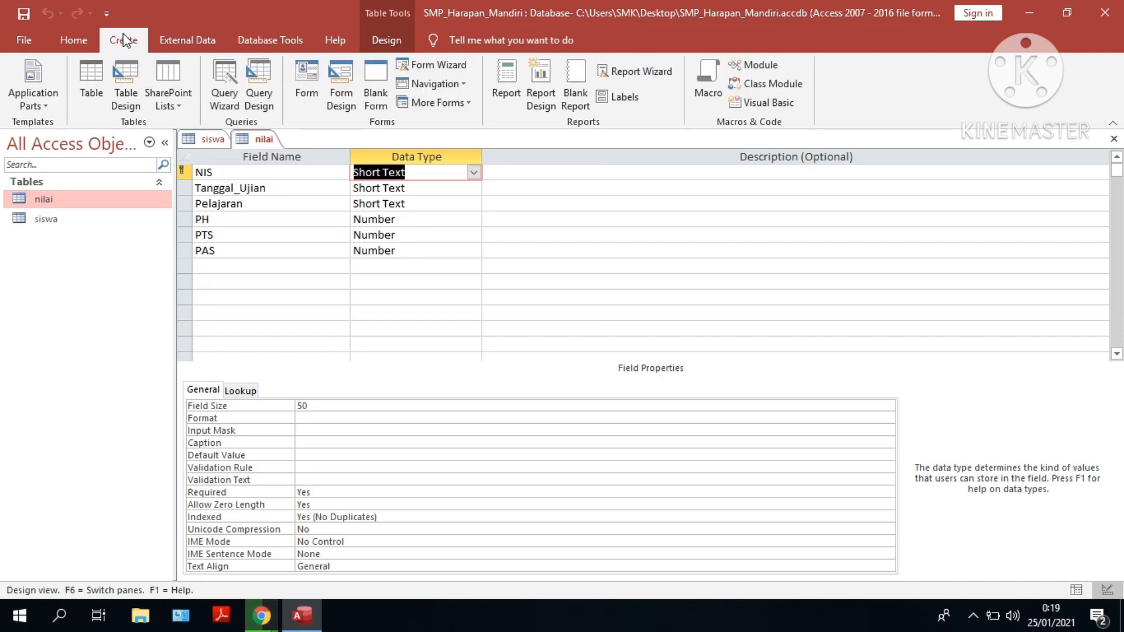
{"action": "left_click", "coordinate": [263, 82]}
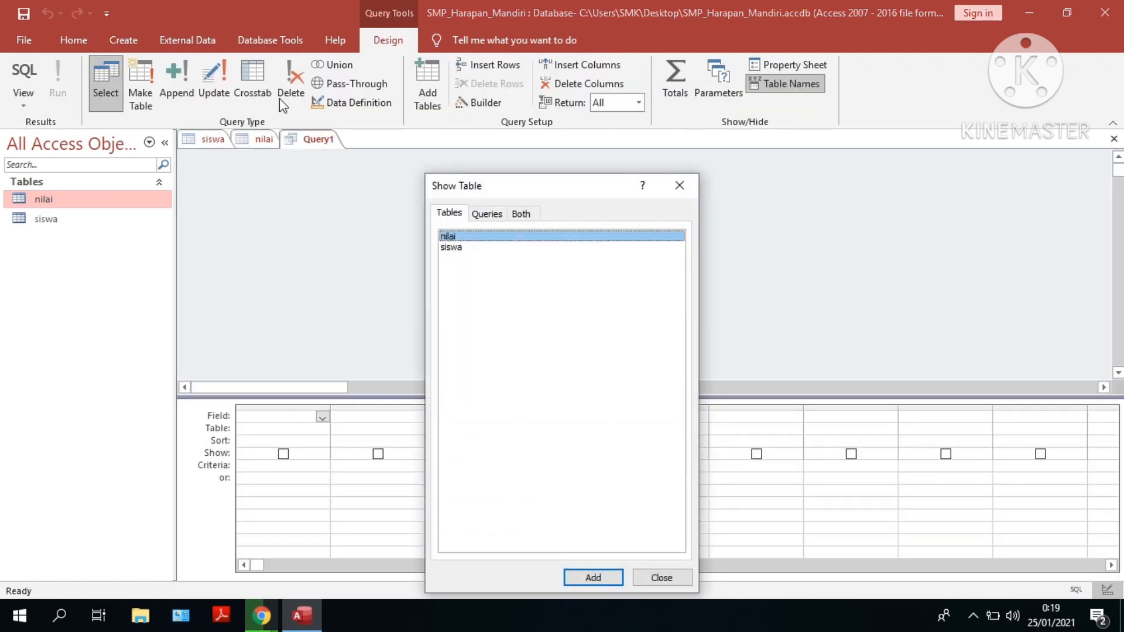
{"action": "left_click", "coordinate": [679, 187]}
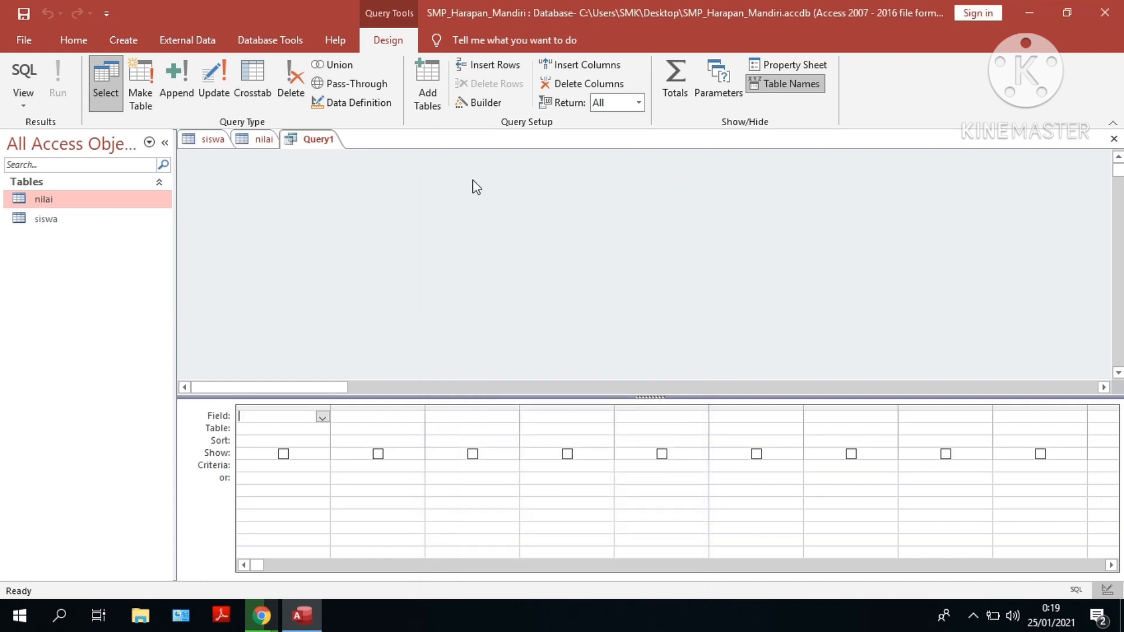
Step: Close the siswa and nilai tables, leaving only the new query open
{"action": "left_click", "coordinate": [215, 142]}
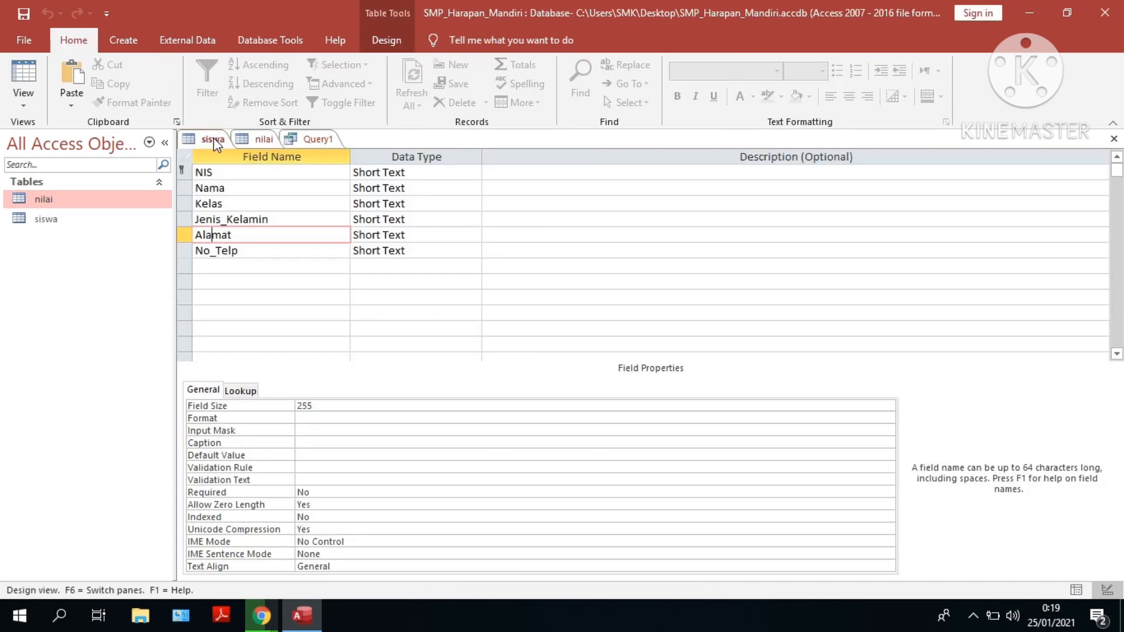
{"action": "right_click", "coordinate": [215, 142]}
{"action": "left_click", "coordinate": [247, 175]}
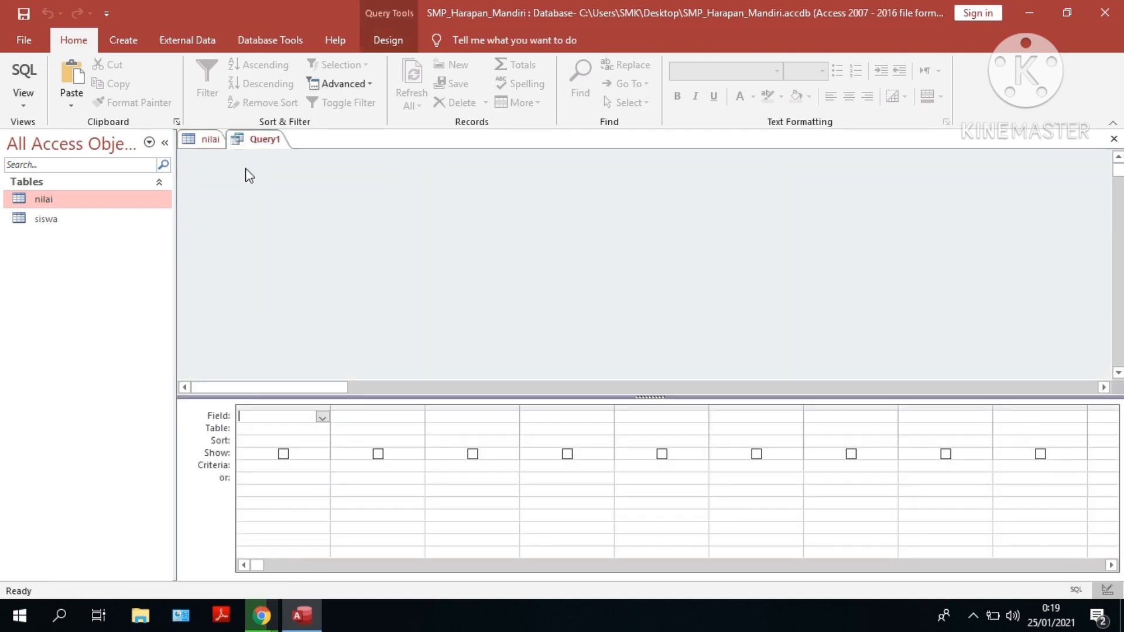
{"action": "left_click", "coordinate": [216, 144]}
{"action": "right_click", "coordinate": [216, 144]}
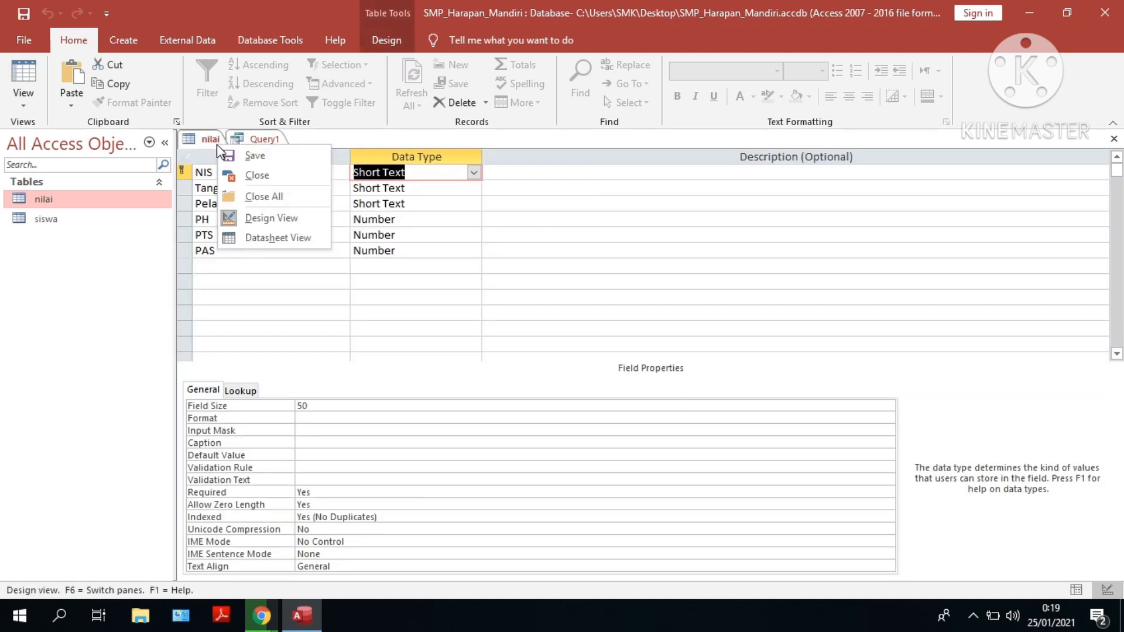
{"action": "left_click", "coordinate": [246, 175]}
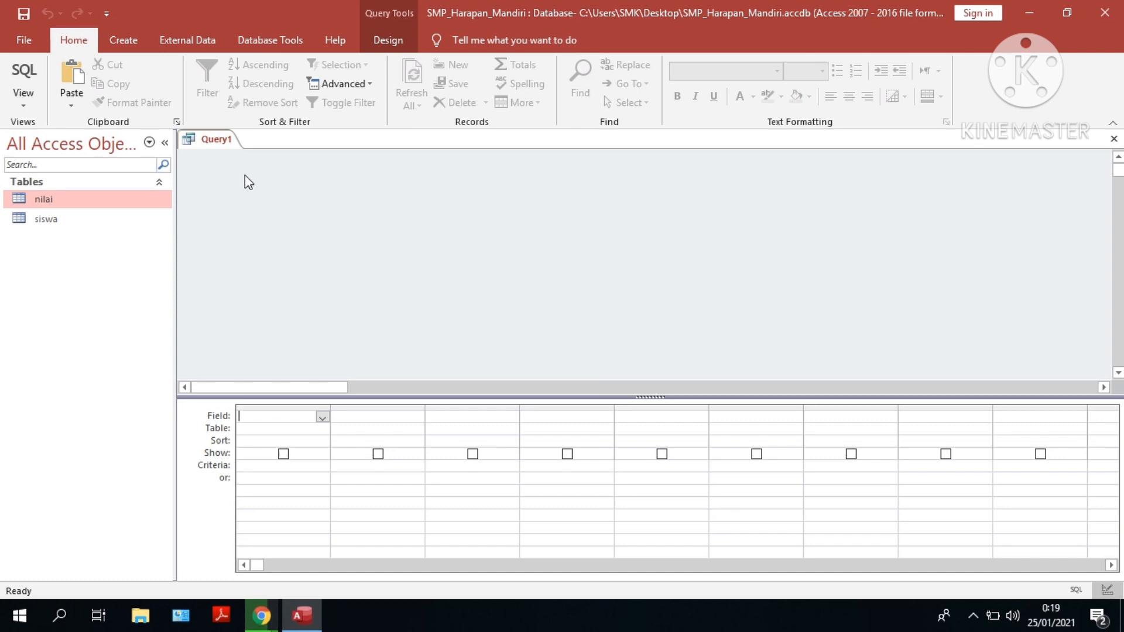
Step: In the query's SQL View, write "select * from nilai ni INNER JOIN siswa si ON ni.NIS = si.NIS" and run it
{"action": "left_click", "coordinate": [26, 105]}
{"action": "left_click", "coordinate": [37, 139]}
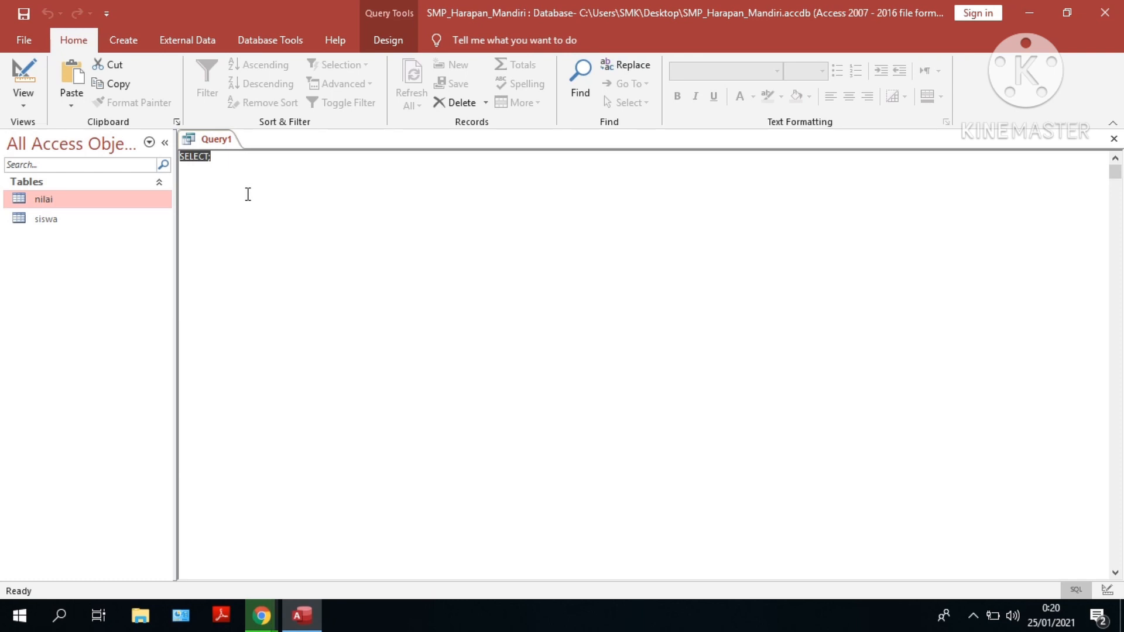
{"action": "type", "text": "select"}
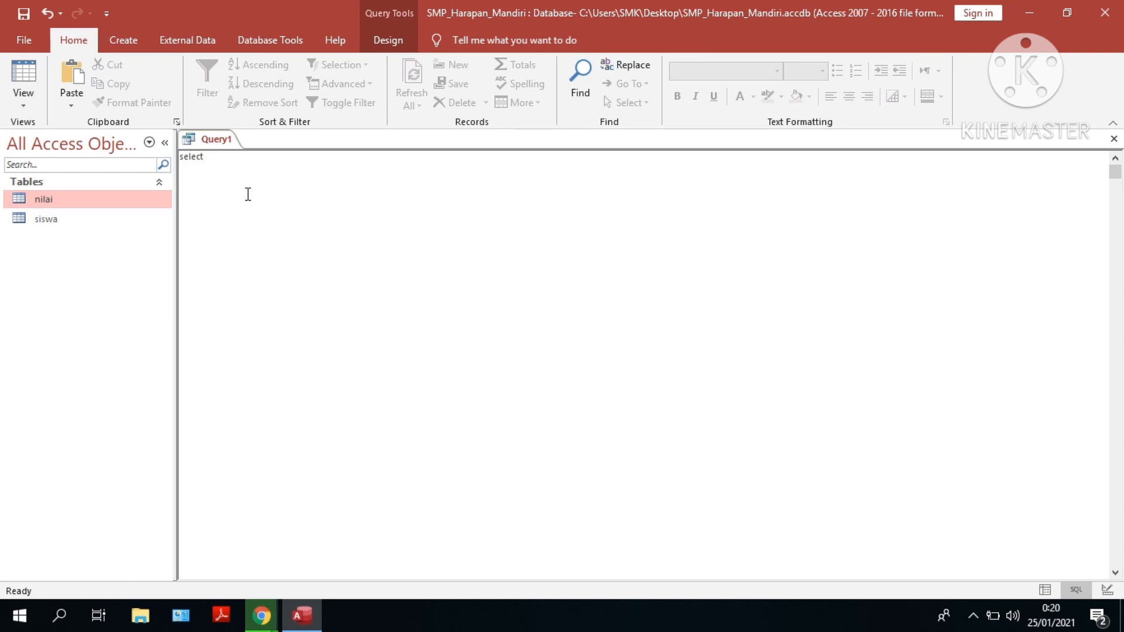
{"action": "type", "text": "from"}
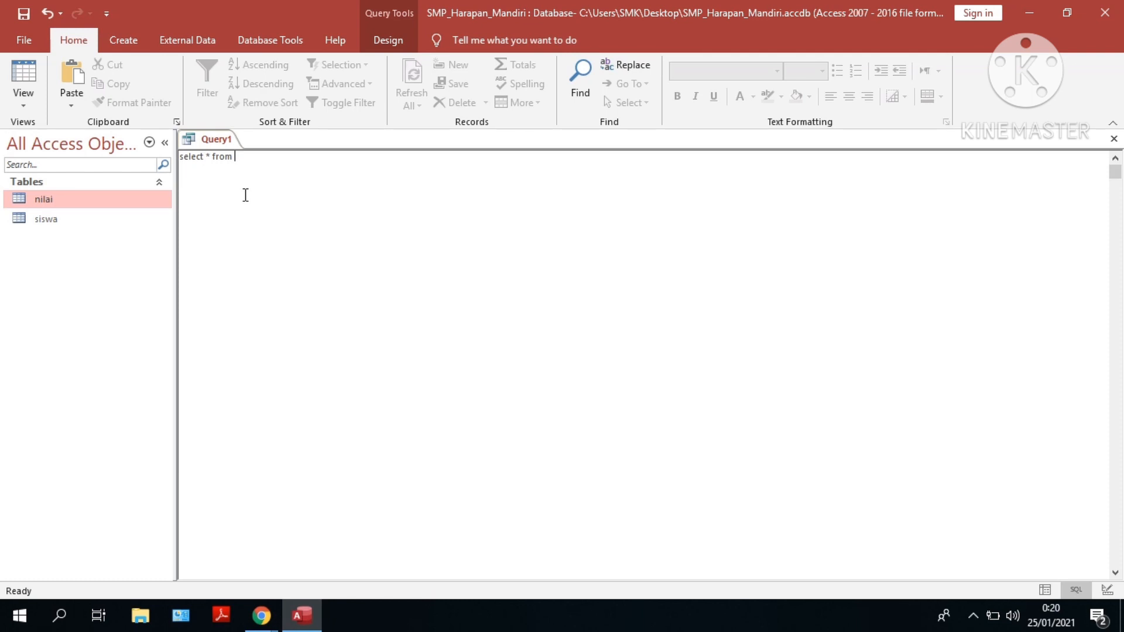
{"action": "type", "text": "nilai ni"}
{"action": "type", "text": "INNER JOIN siswa si"}
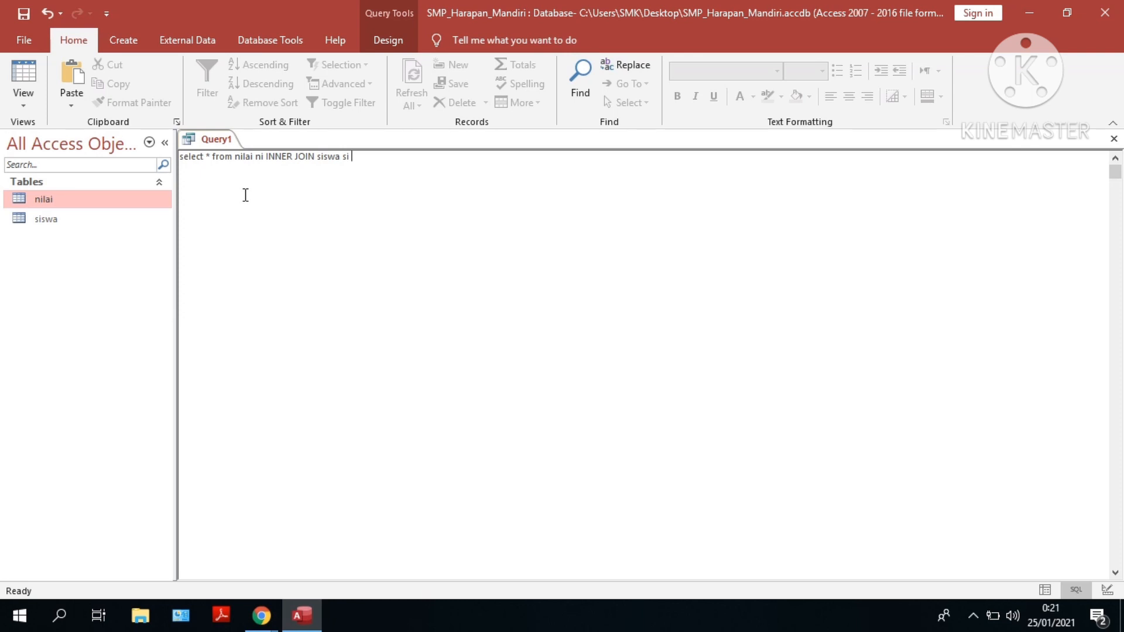
{"action": "type", "text": "ON"}
{"action": "type", "text": "ni.NIS = si.NIS"}
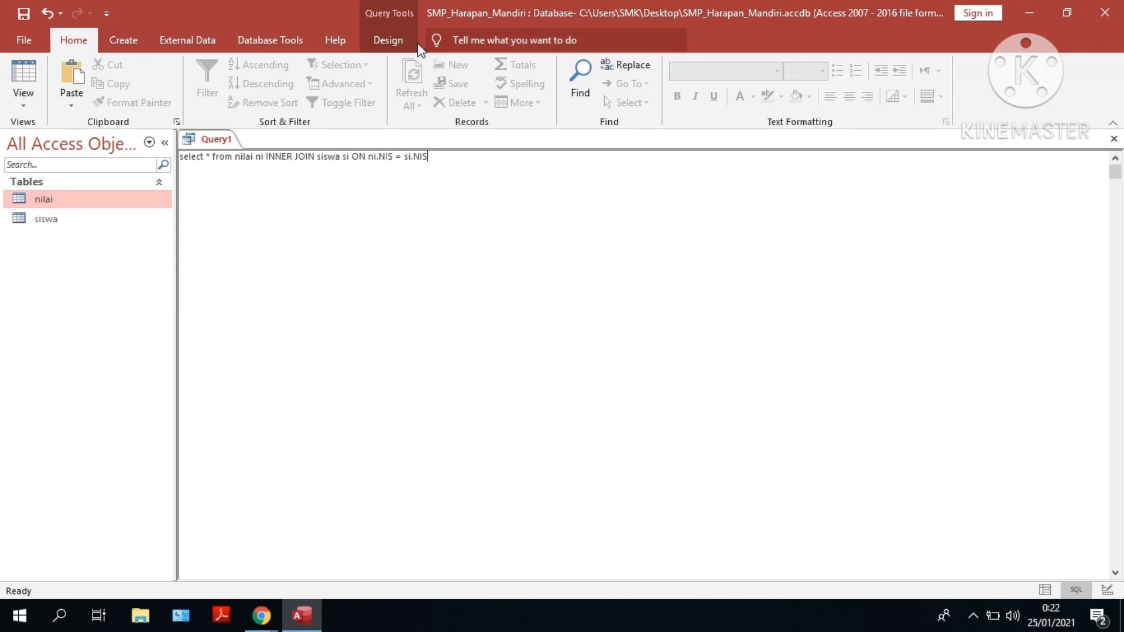
{"action": "left_click", "coordinate": [398, 43]}
{"action": "left_click", "coordinate": [70, 68]}
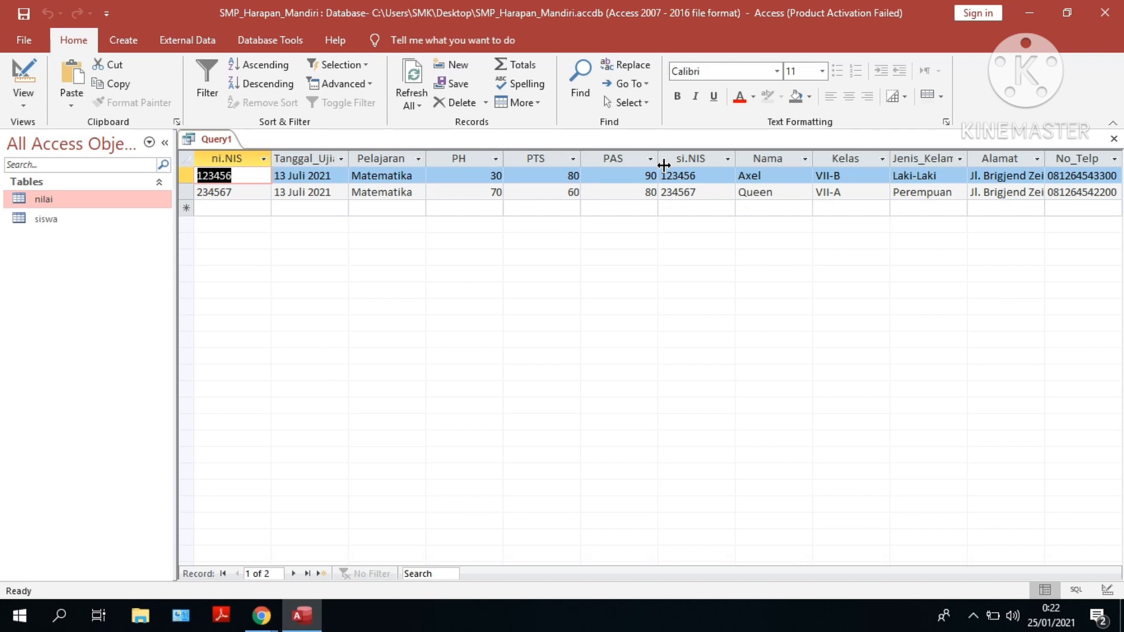
Step: Return the query to SQL View and replace the asterisk in the select list with "si.NIS,"
{"action": "left_click", "coordinate": [15, 106]}
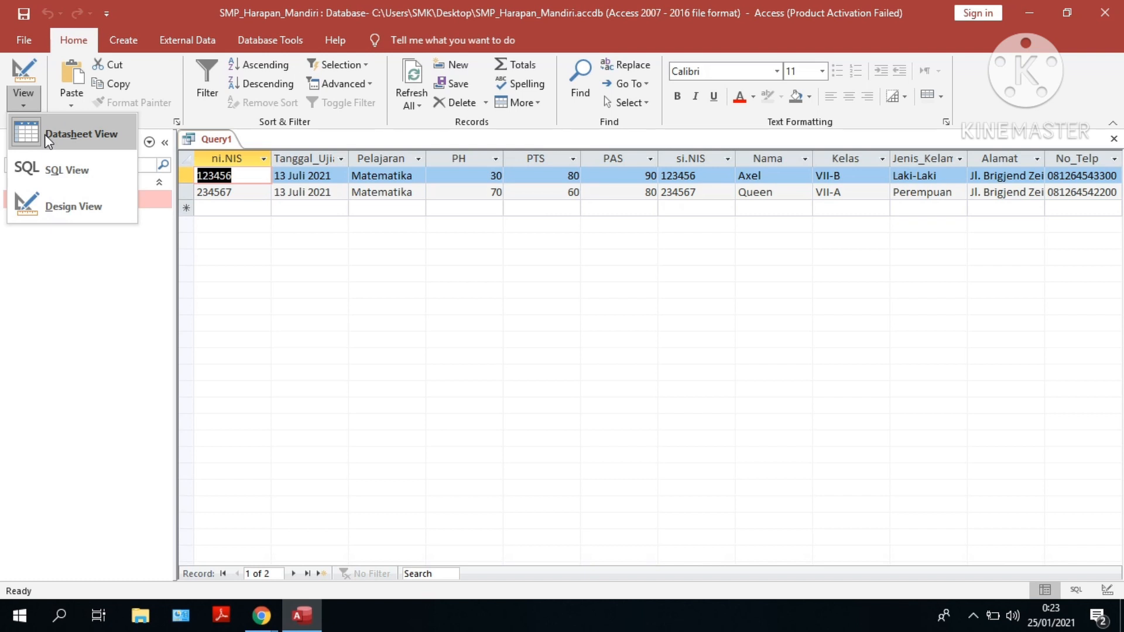
{"action": "left_click", "coordinate": [50, 160]}
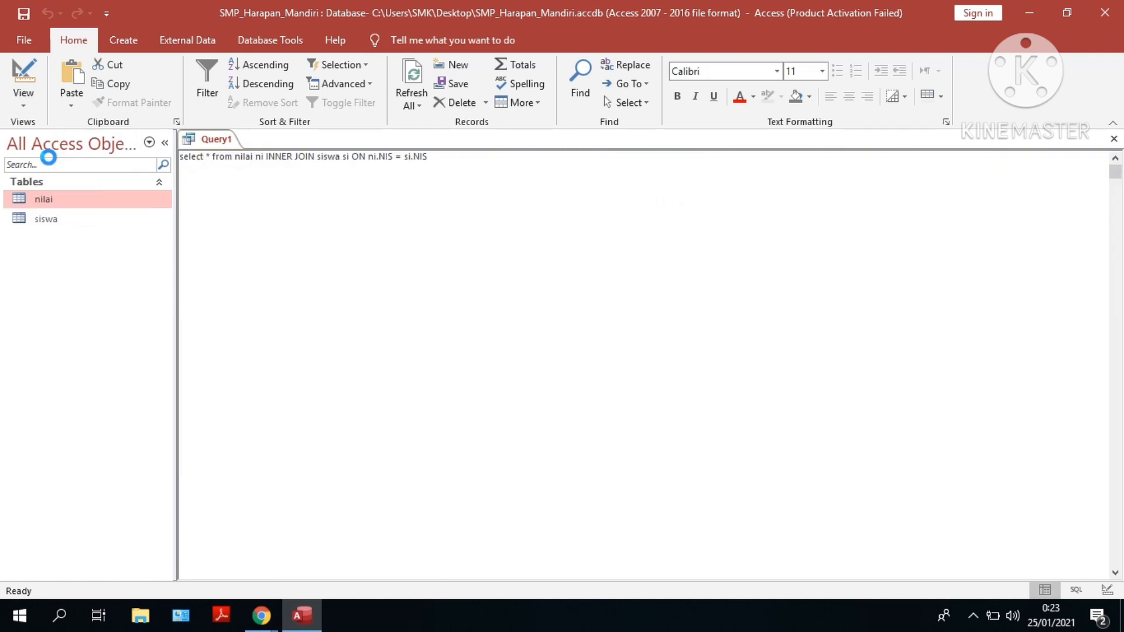
{"action": "left_click", "coordinate": [207, 157]}
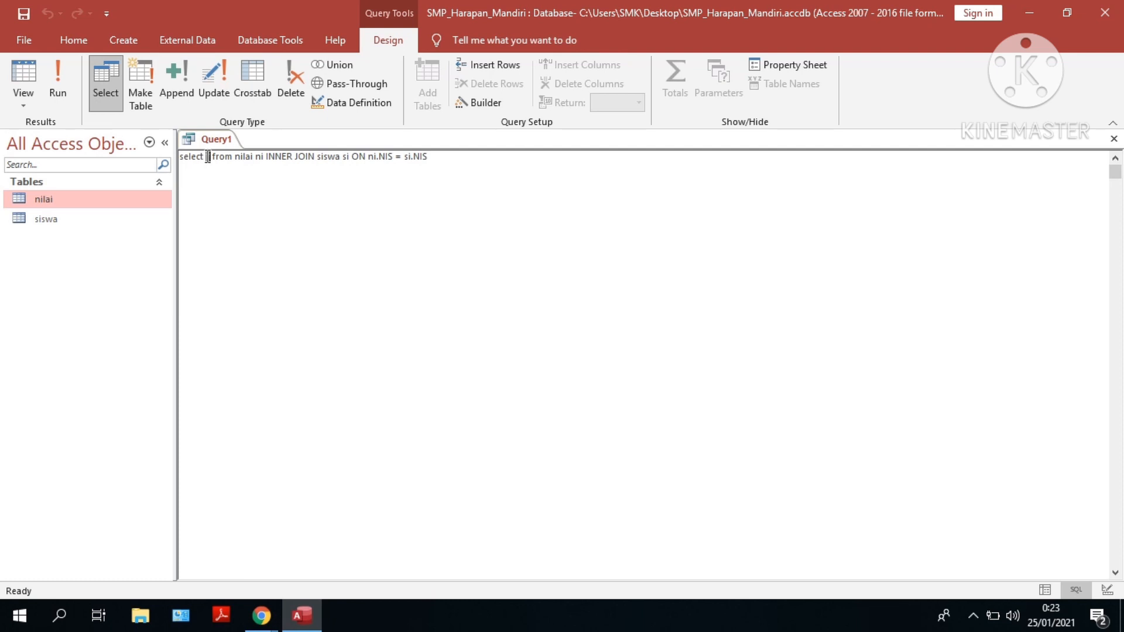
{"action": "key", "text": "BackSpace"}
{"action": "type", "text": "ni.NIS"}
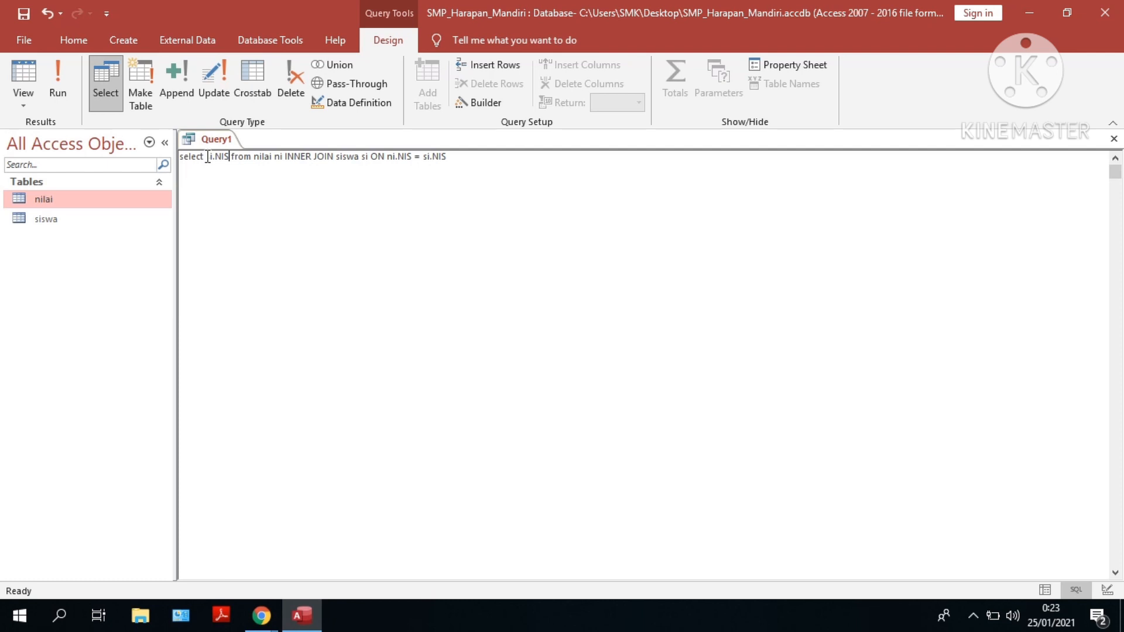
{"action": "type", "text": ","}
Step: Add the siswa fields si.Nama and si.Kelas to the select list after si.NIS, ending with a comma
{"action": "type", "text": "ni"}
{"action": "key", "text": "BackSpace"}
{"action": "type", "text": "si"}
{"action": "key", "text": "BackSpace"}
{"action": "key", "text": "BackSpace"}
{"action": "key", "text": "BackSpace"}
{"action": "type", "text": "si.Siswa"}
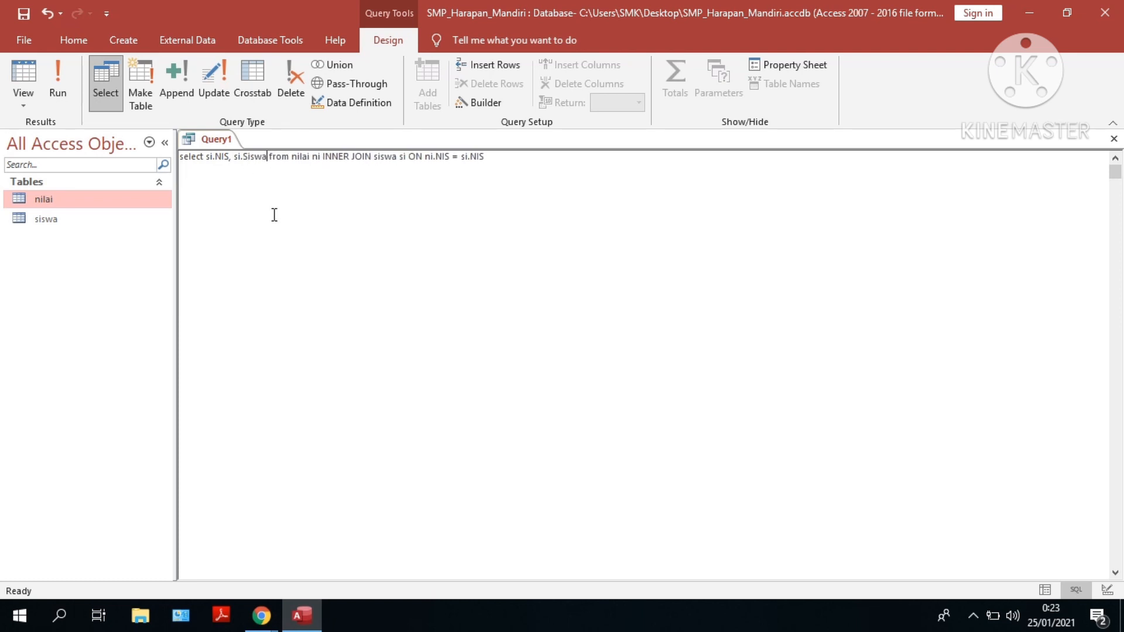
{"action": "key", "text": "BackSpace"}
{"action": "key", "text": "BackSpace"}
{"action": "key", "text": "BackSpace"}
{"action": "key", "text": "BackSpace"}
{"action": "key", "text": "BackSpace"}
{"action": "type", "text": "Nama"}
{"action": "type", "text": ", "}
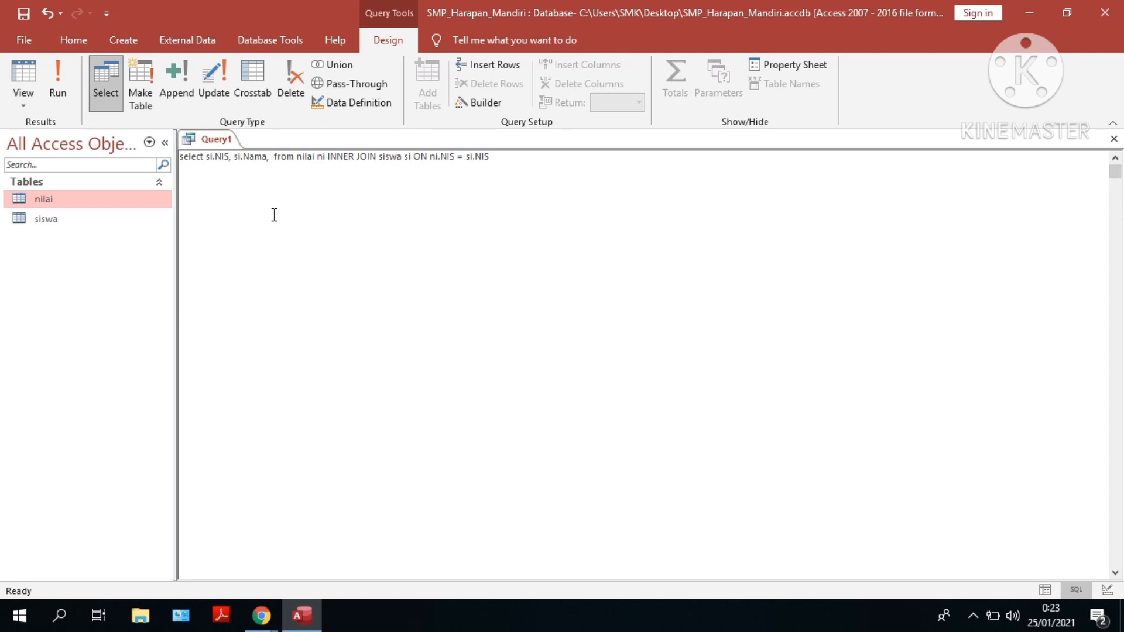
{"action": "type", "text": "si>"}
{"action": "key", "text": "BackSpace"}
{"action": "type", "text": ".Kelas,"}
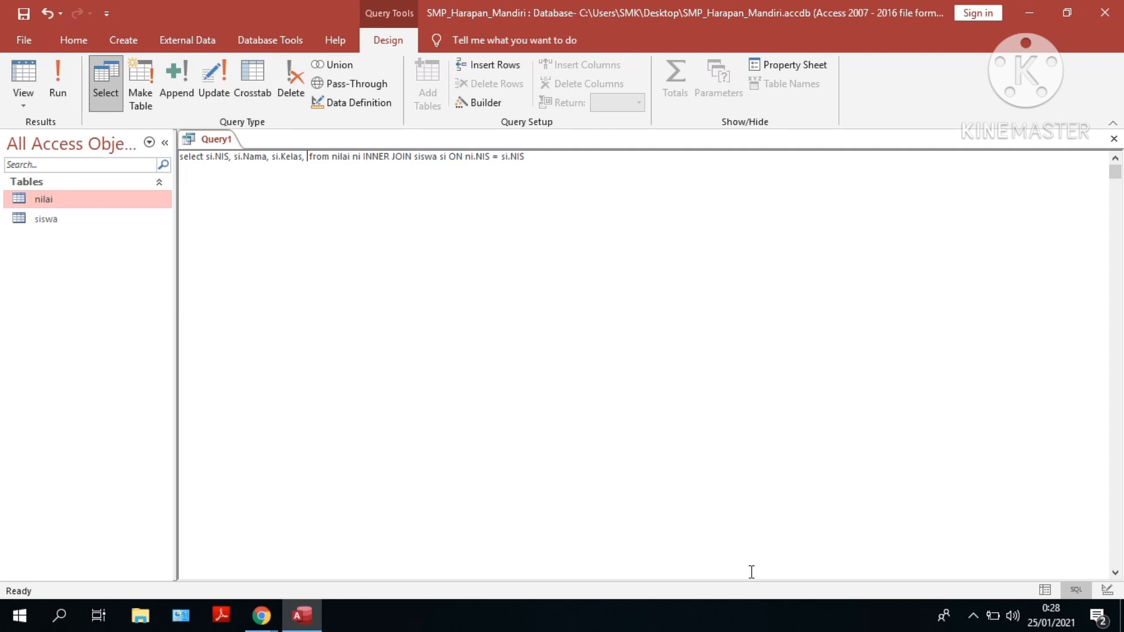
Step: Complete the select list with ni.Tanggal_Ujian, ni.Pelajaran, ni.PH, ni.PTS and ni.PAS before the from clause, and run the query
{"action": "type", "text": "ni.Tangg"}
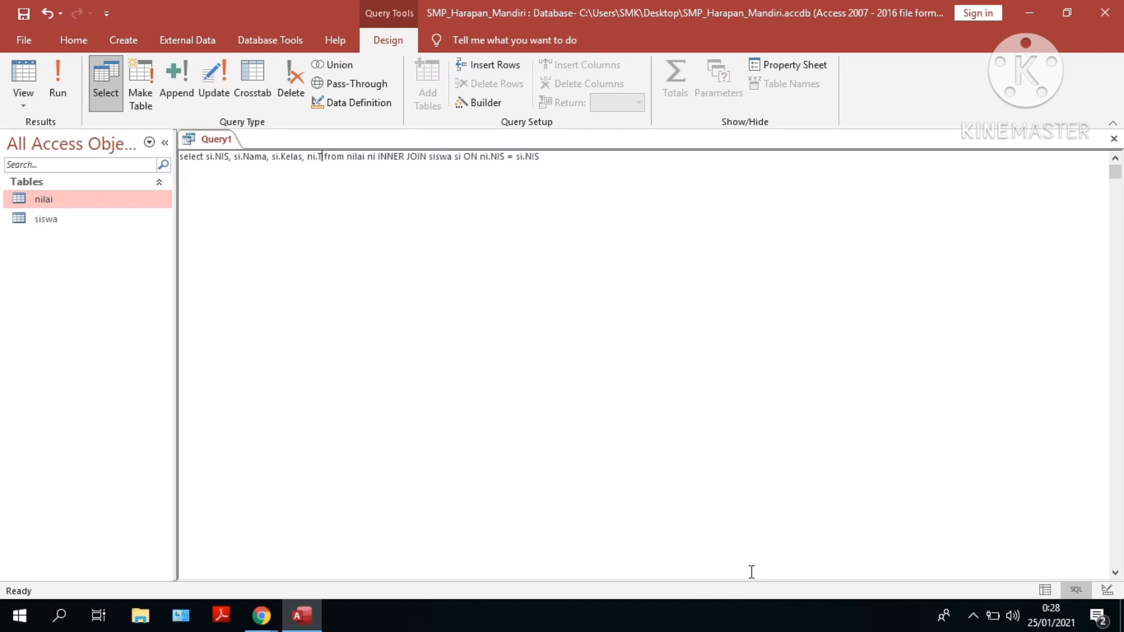
{"action": "type", "text": "al_Ujian"}
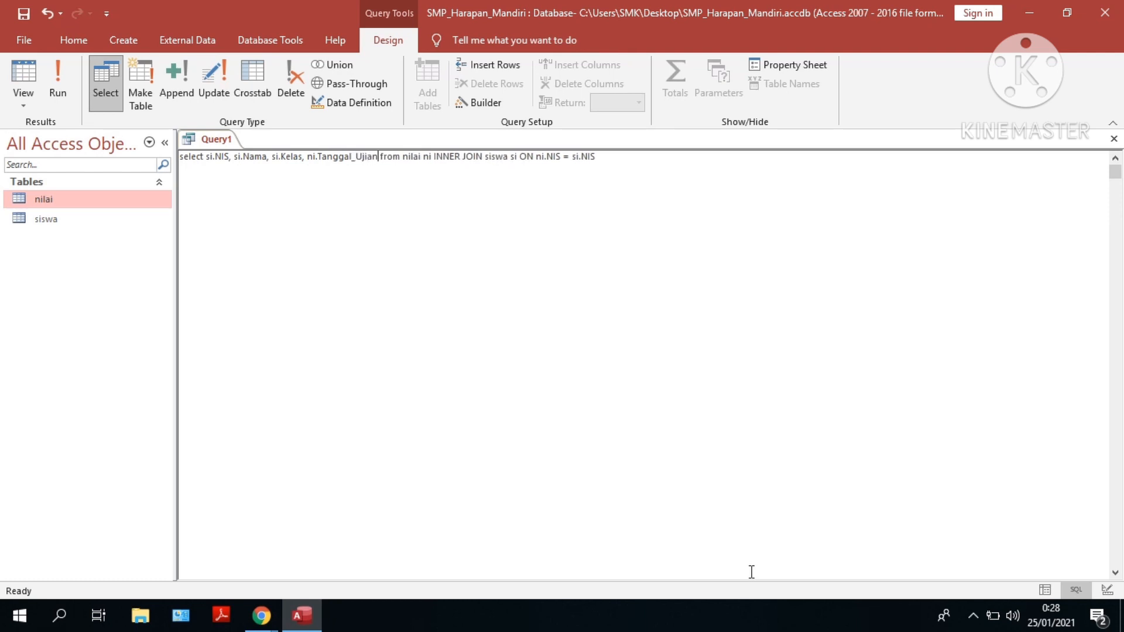
{"action": "type", "text": ", ni"}
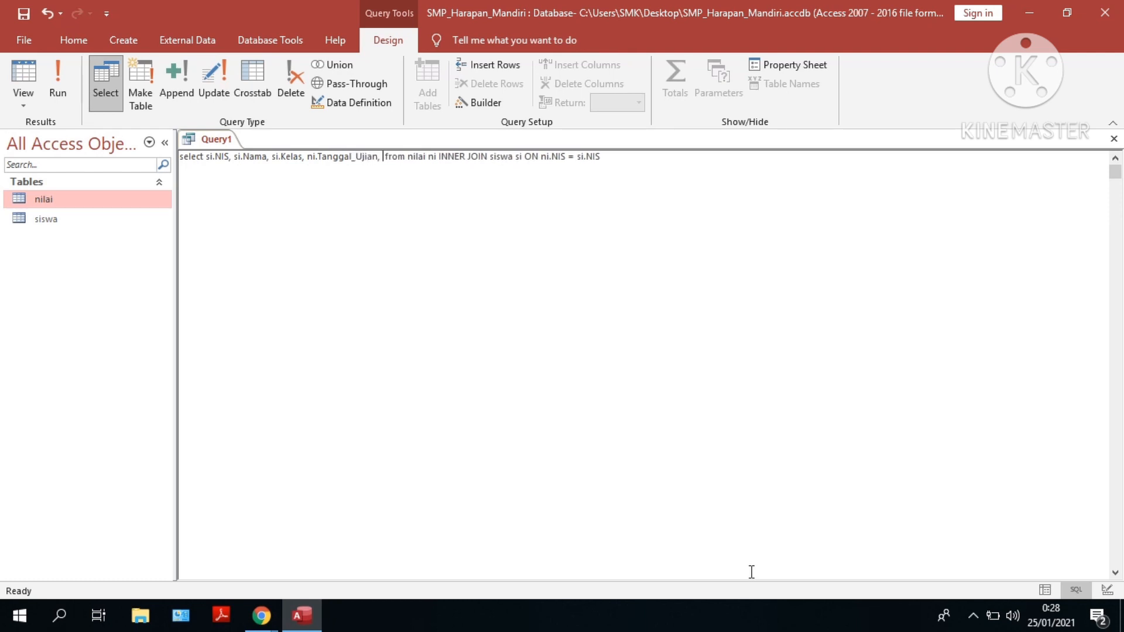
{"action": "type", "text": ".Pelajaran"}
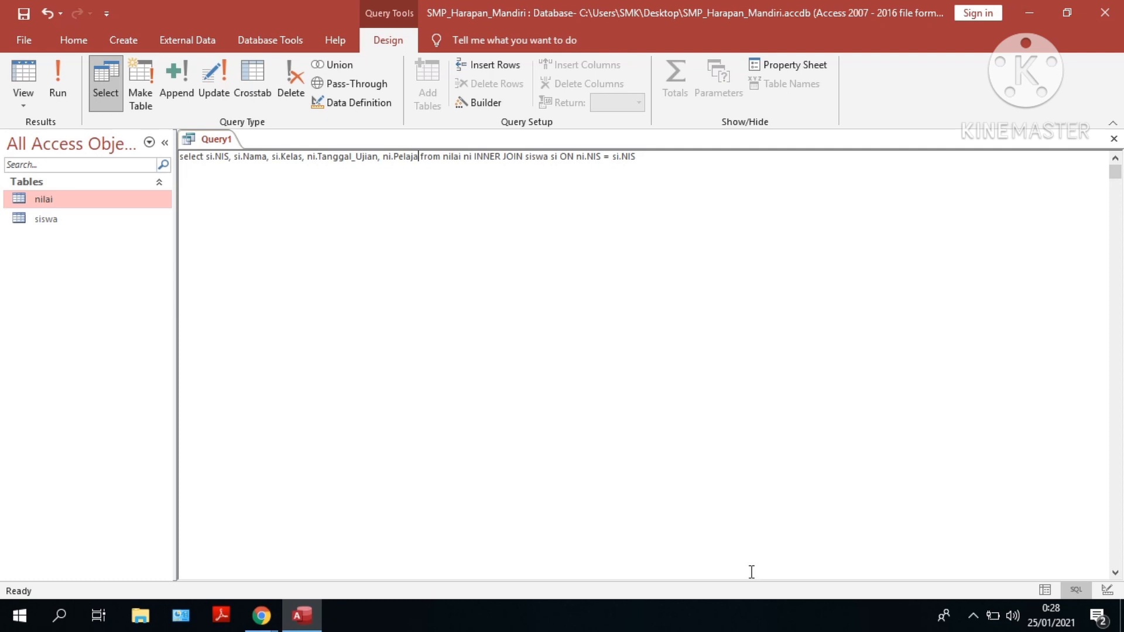
{"action": "type", "text": ", ni.P"}
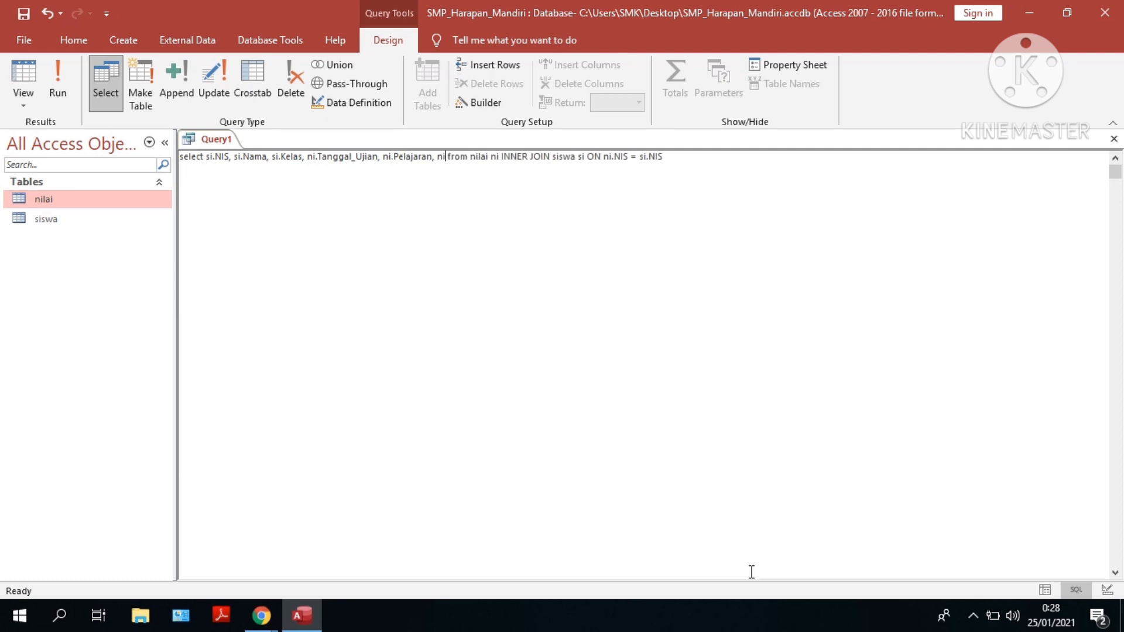
{"action": "type", "text": "H, ni.PTS"}
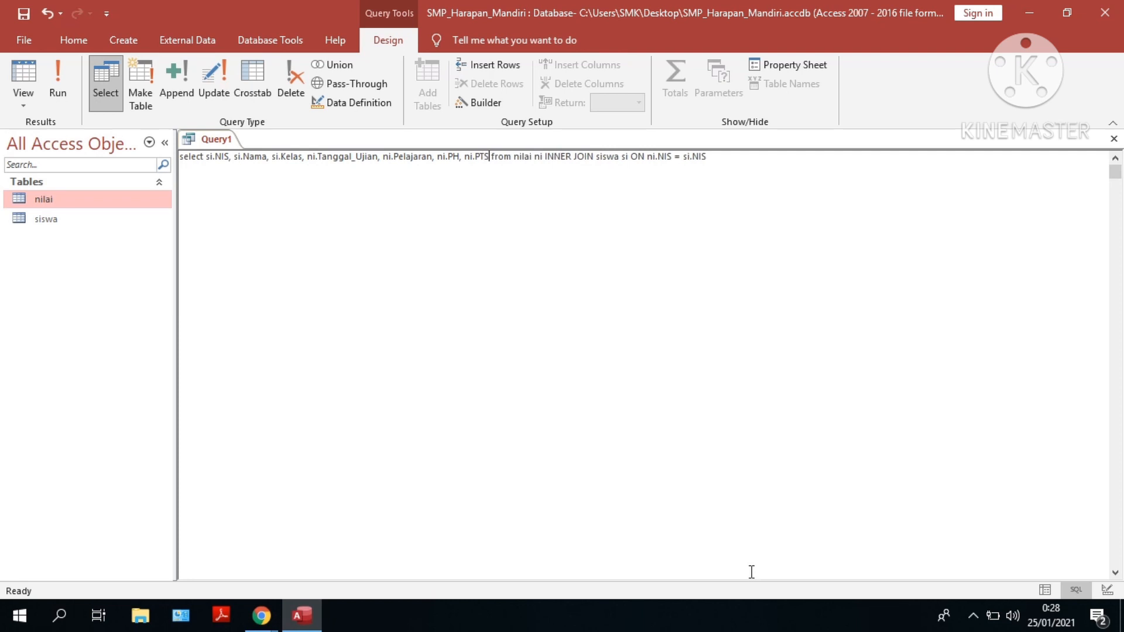
{"action": "type", "text": ", "}
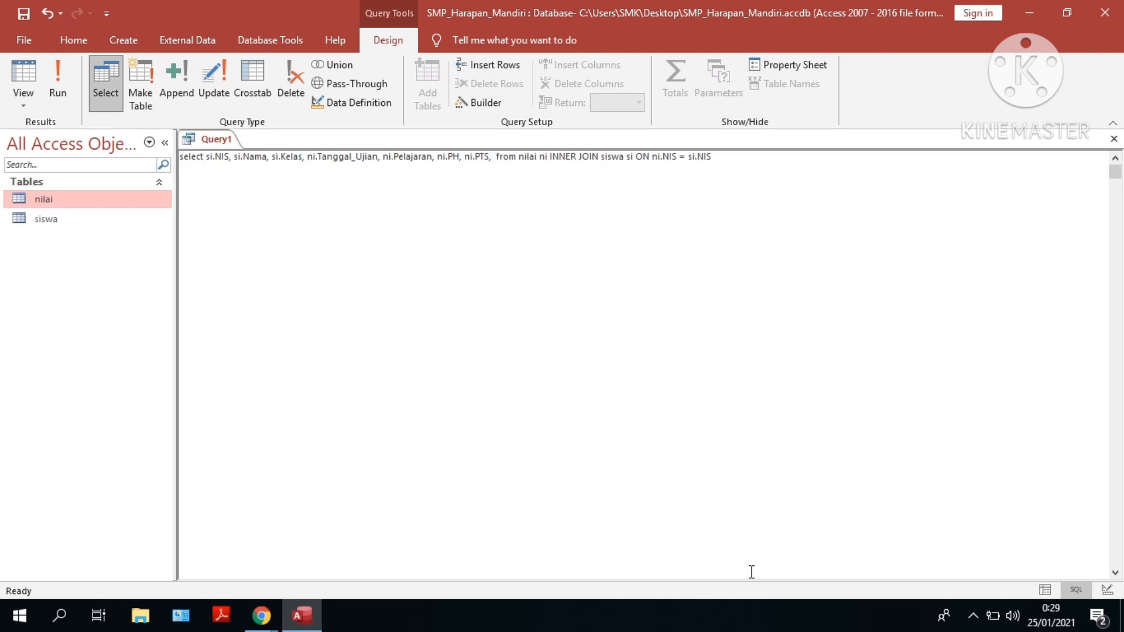
{"action": "type", "text": "ni.PAS"}
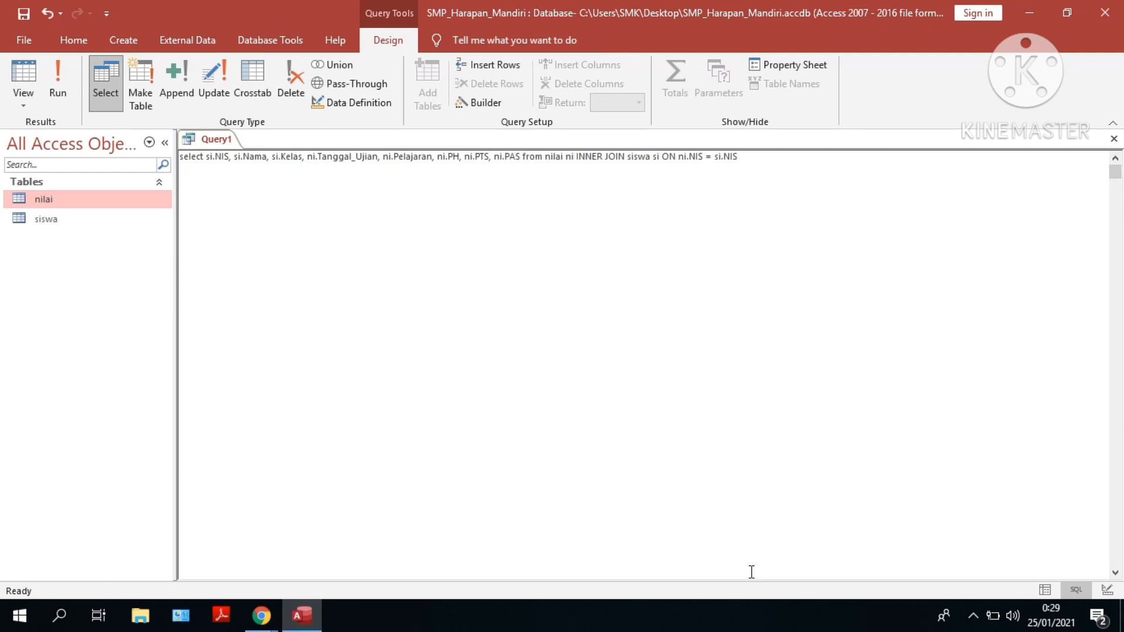
{"action": "key", "text": "ctrl+a"}
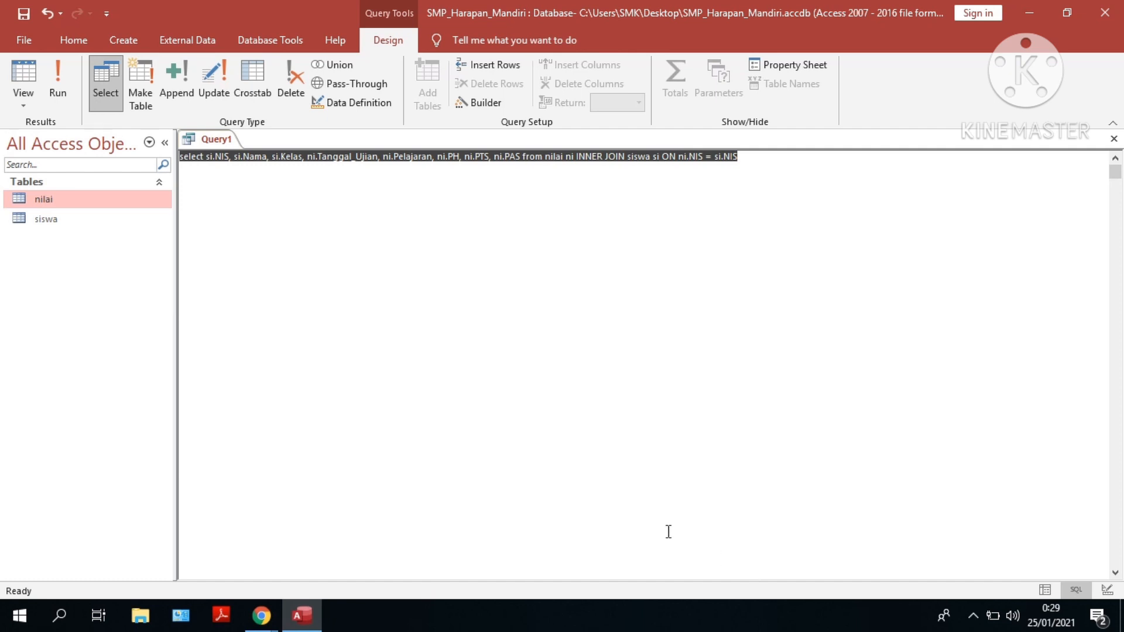
{"action": "left_click", "coordinate": [256, 170]}
{"action": "left_click", "coordinate": [51, 75]}
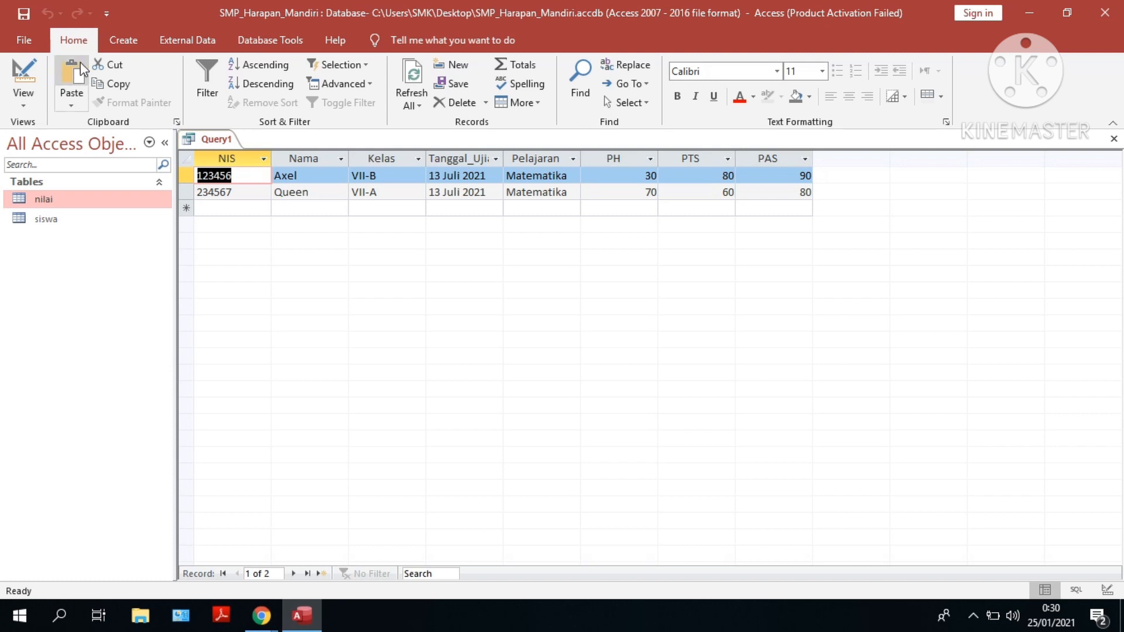
Step: Change the join type to RIGHT JOIN in the query's SQL View and run it
{"action": "left_click", "coordinate": [30, 104]}
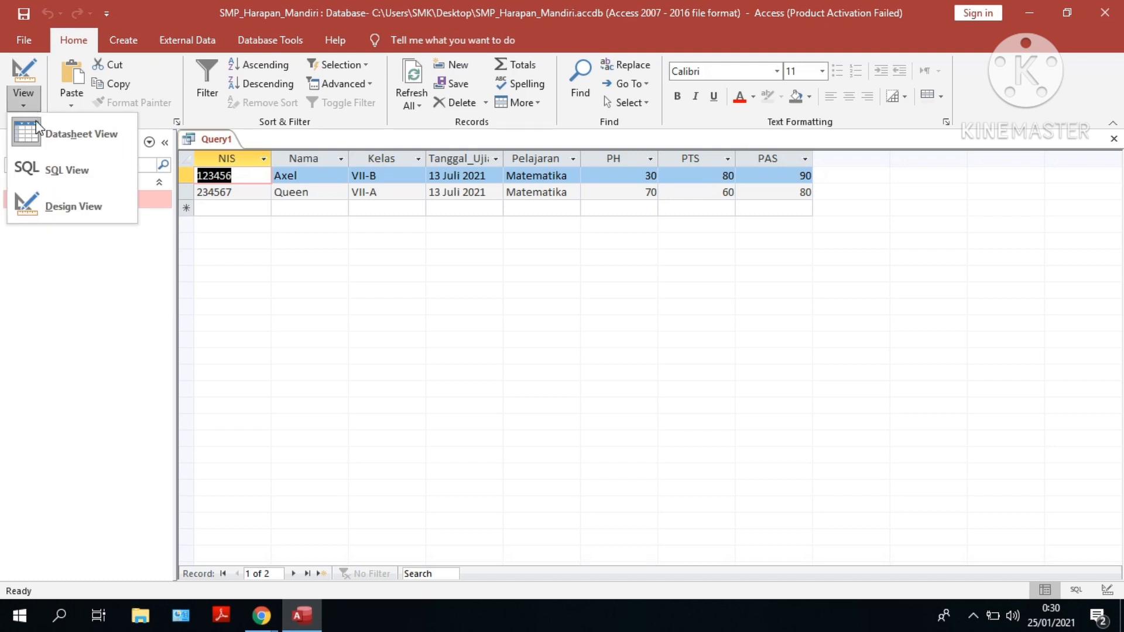
{"action": "left_click", "coordinate": [59, 181]}
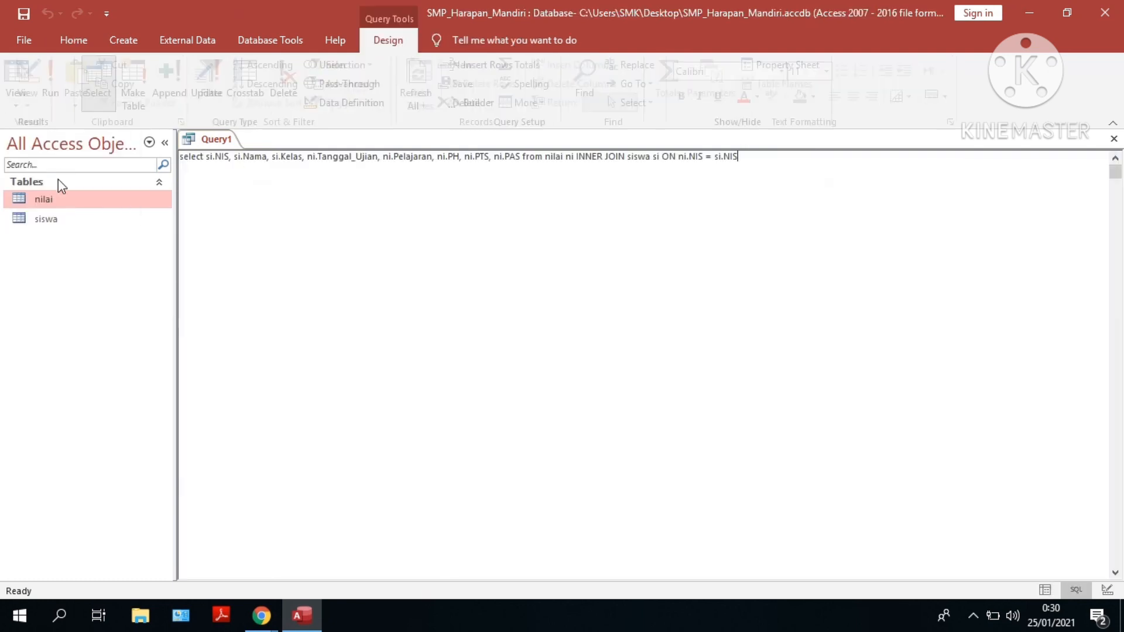
{"action": "double_click", "coordinate": [594, 157]}
{"action": "type", "text": "RIGHT"}
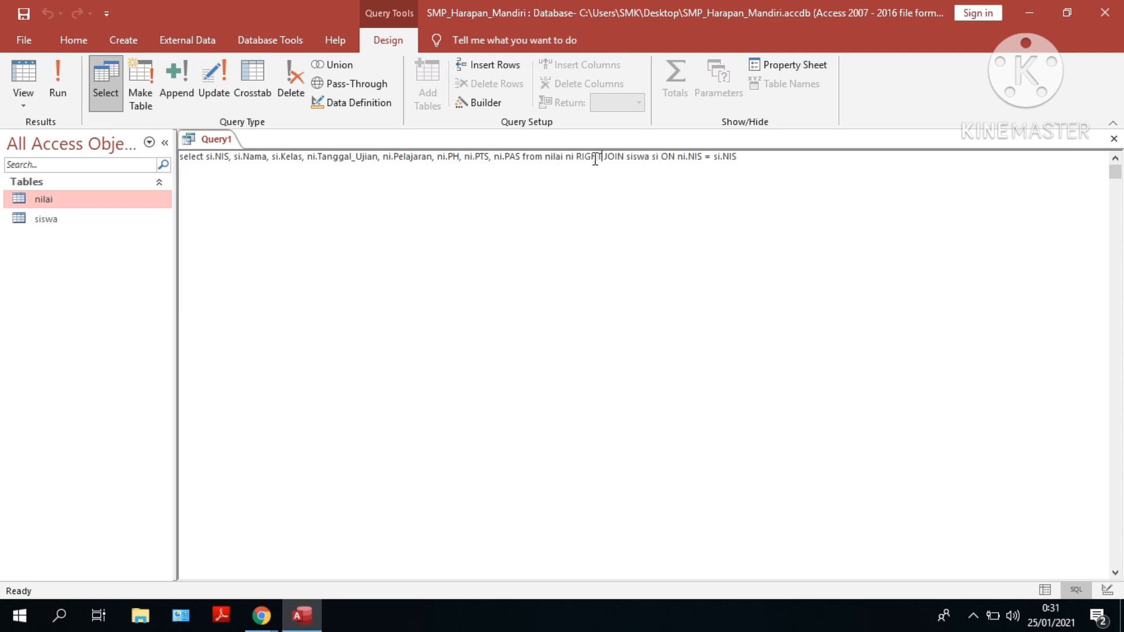
{"action": "left_click", "coordinate": [65, 82]}
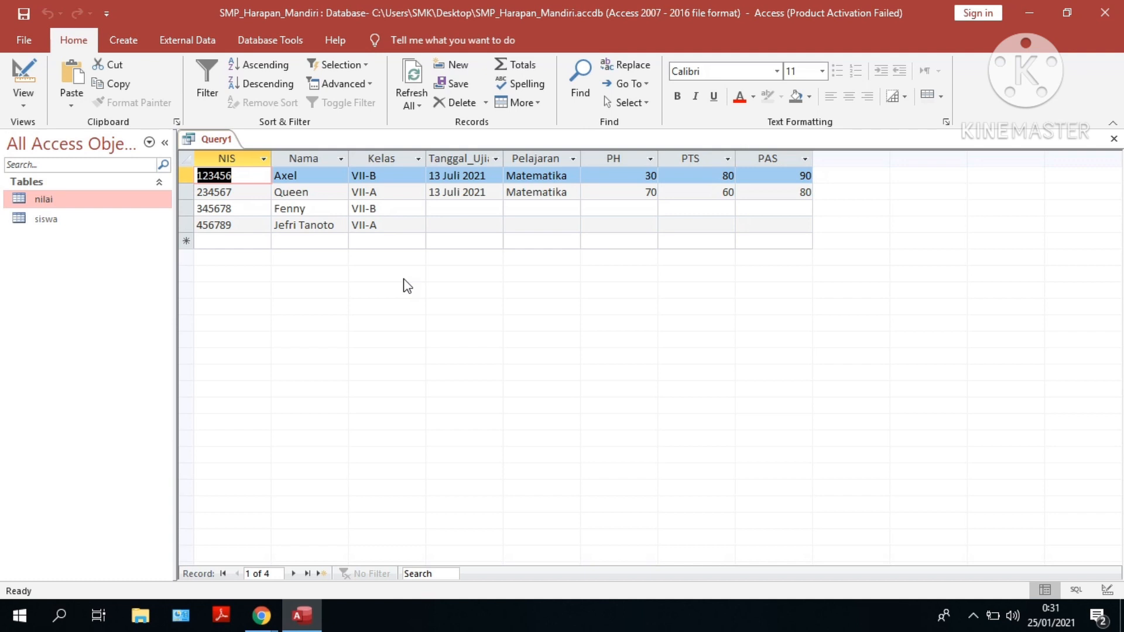
Step: Review the RIGHT JOIN statement in SQL View and compare it with the query's records in Datasheet View
{"action": "left_click", "coordinate": [23, 103]}
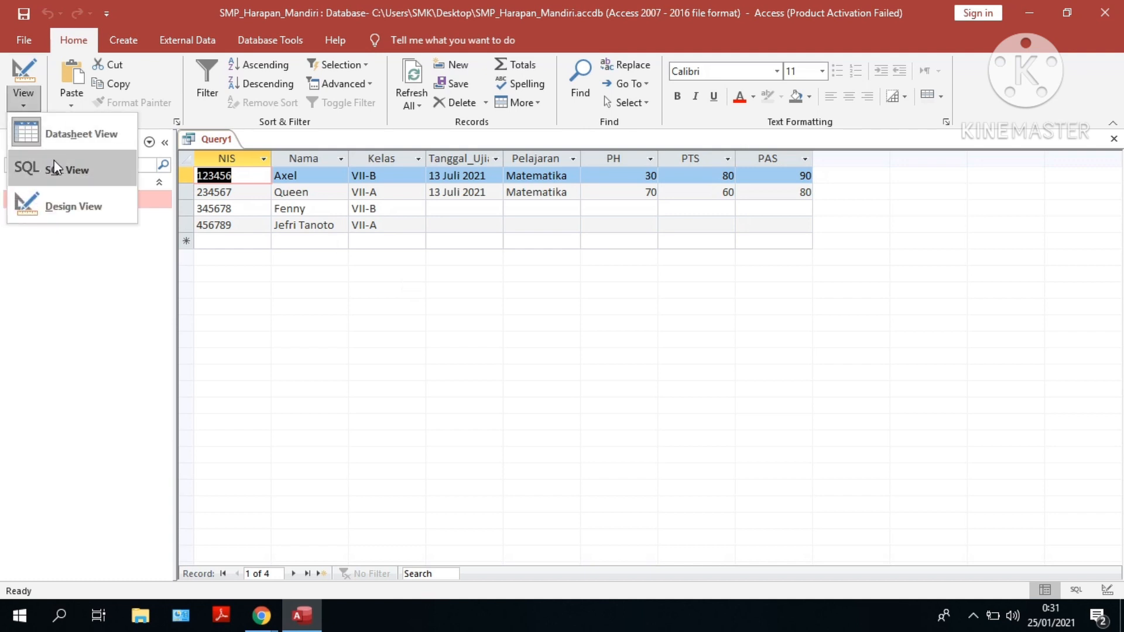
{"action": "left_click", "coordinate": [54, 163]}
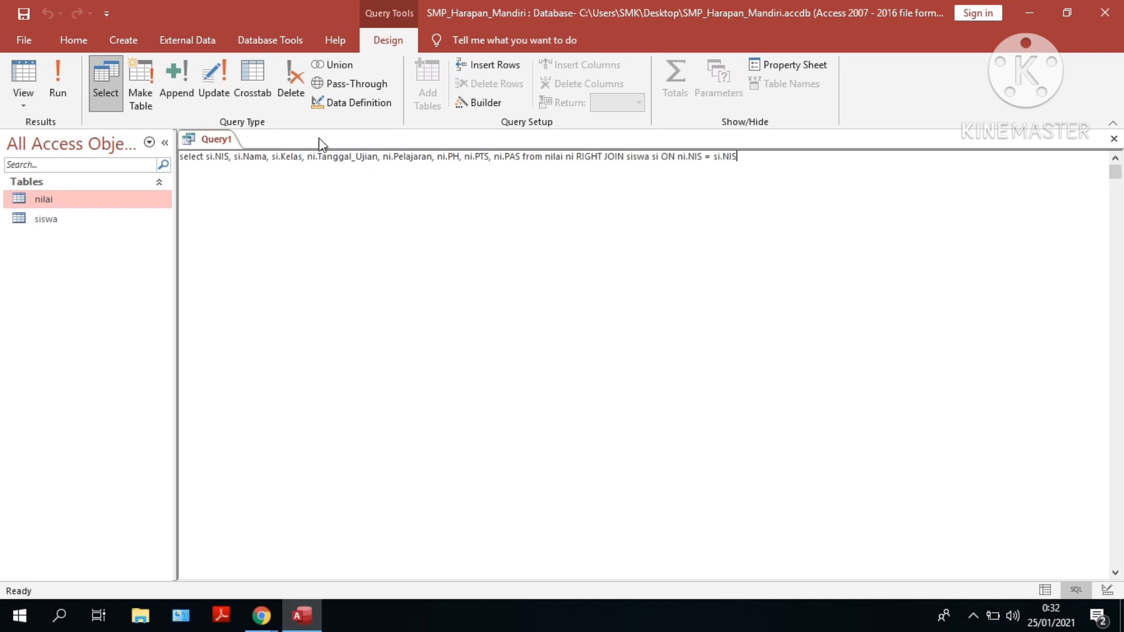
{"action": "left_click", "coordinate": [26, 103]}
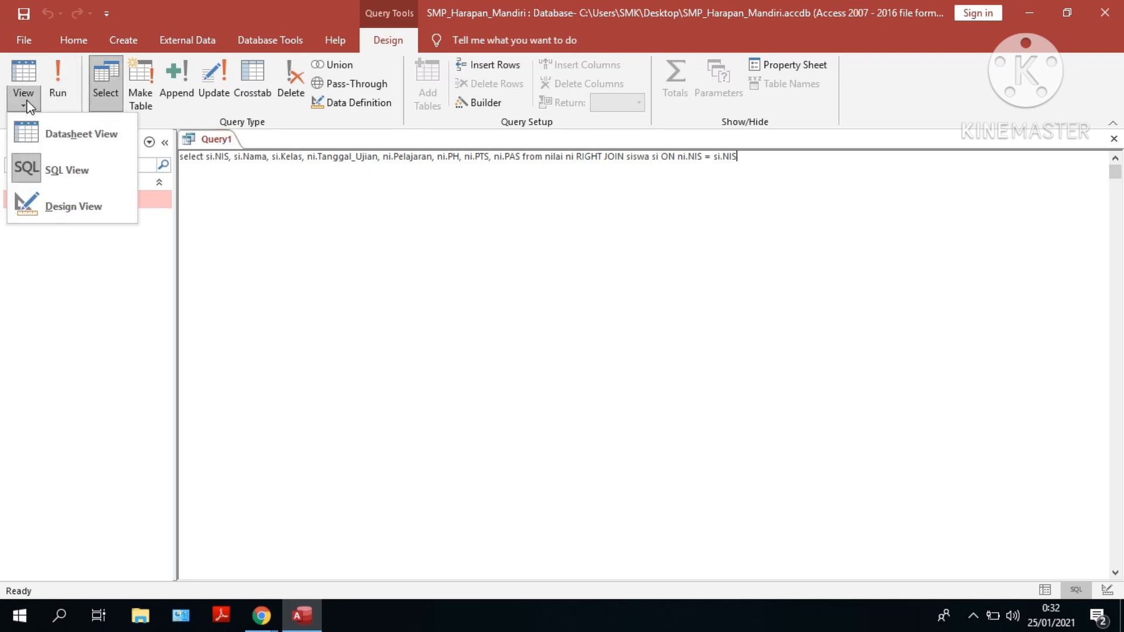
{"action": "left_click", "coordinate": [58, 139]}
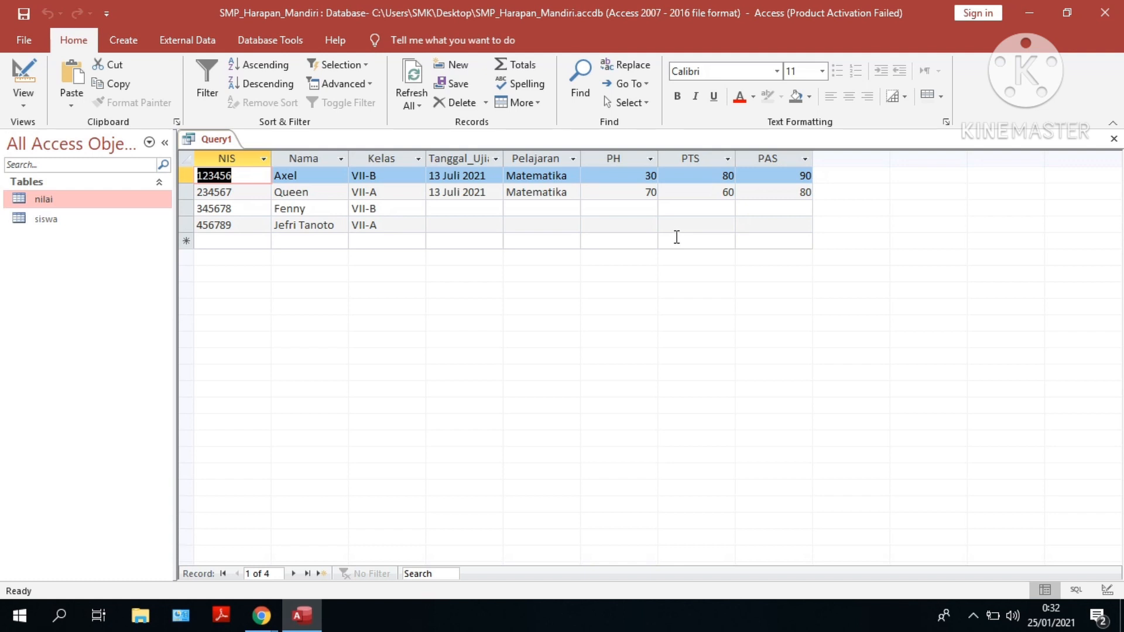
Step: Change the join type to LEFT JOIN in the query's SQL View and run it
{"action": "left_click", "coordinate": [25, 101]}
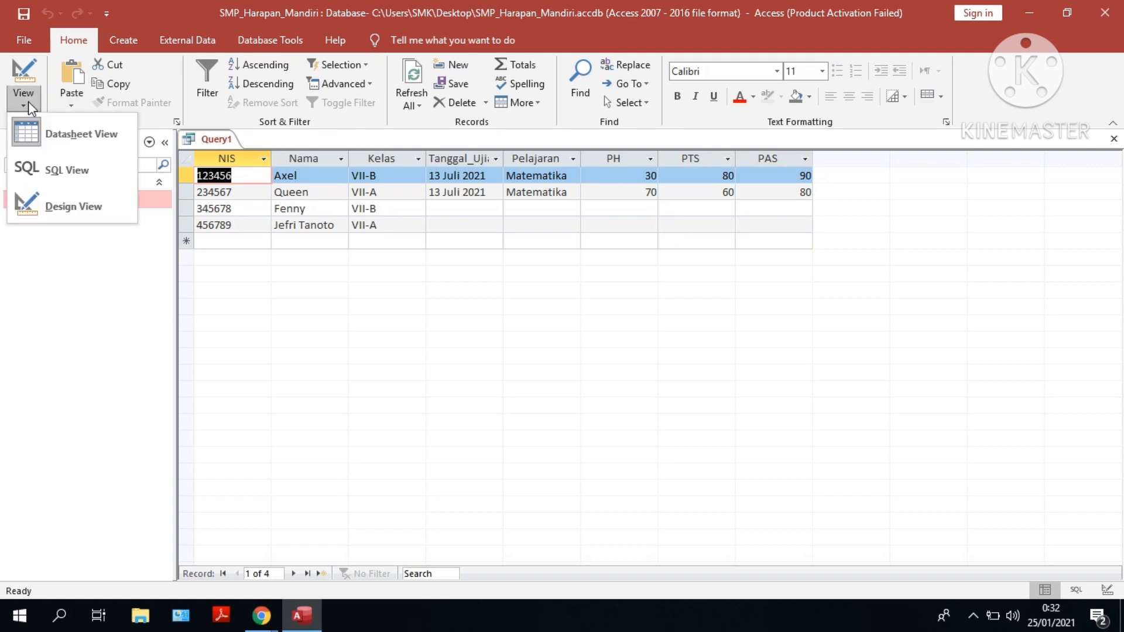
{"action": "left_click", "coordinate": [53, 168]}
{"action": "double_click", "coordinate": [588, 157]}
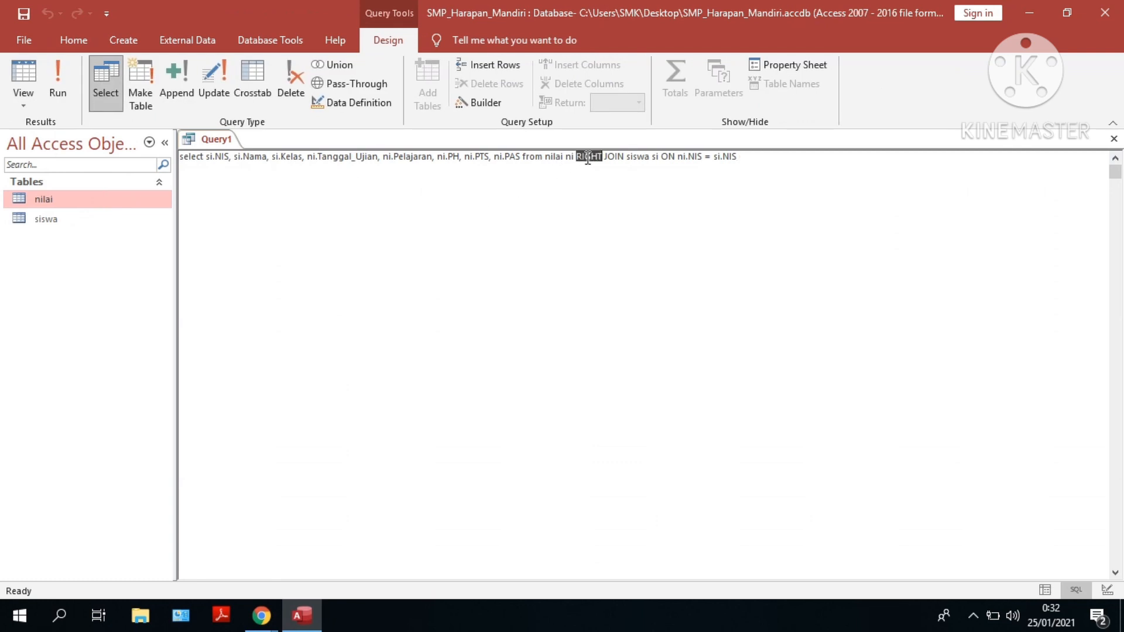
{"action": "type", "text": "LEFT"}
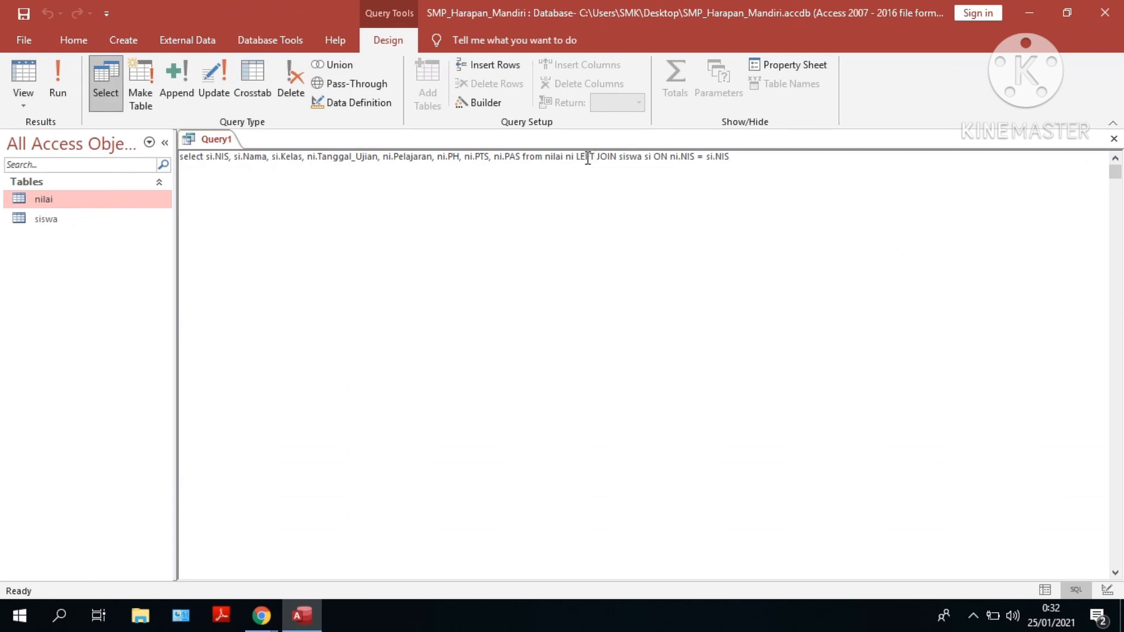
{"action": "left_click", "coordinate": [68, 94]}
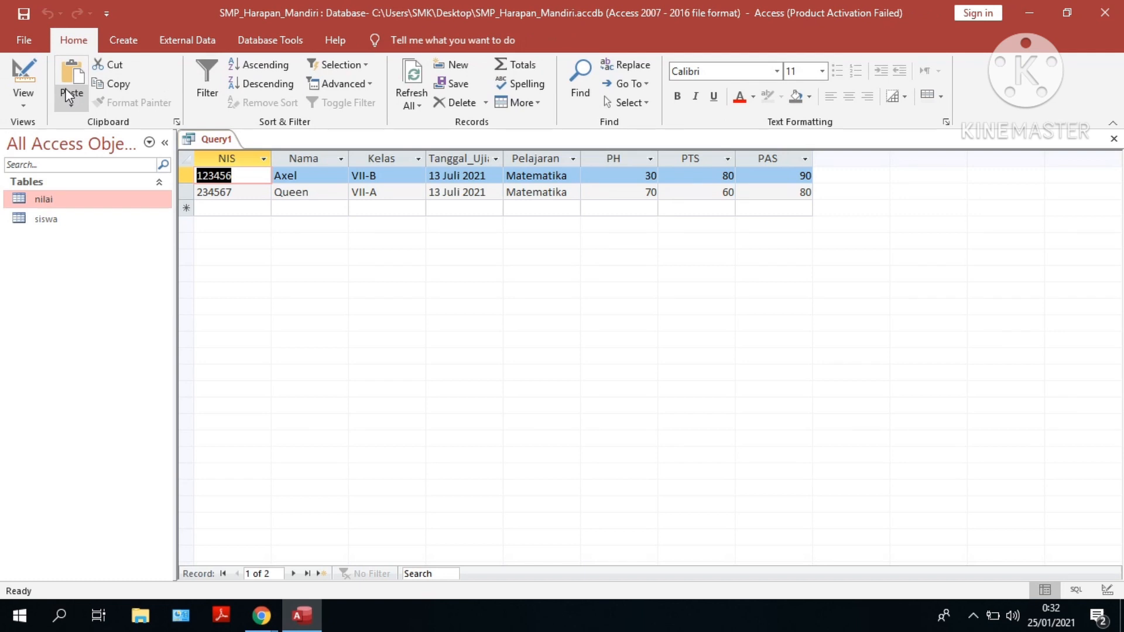